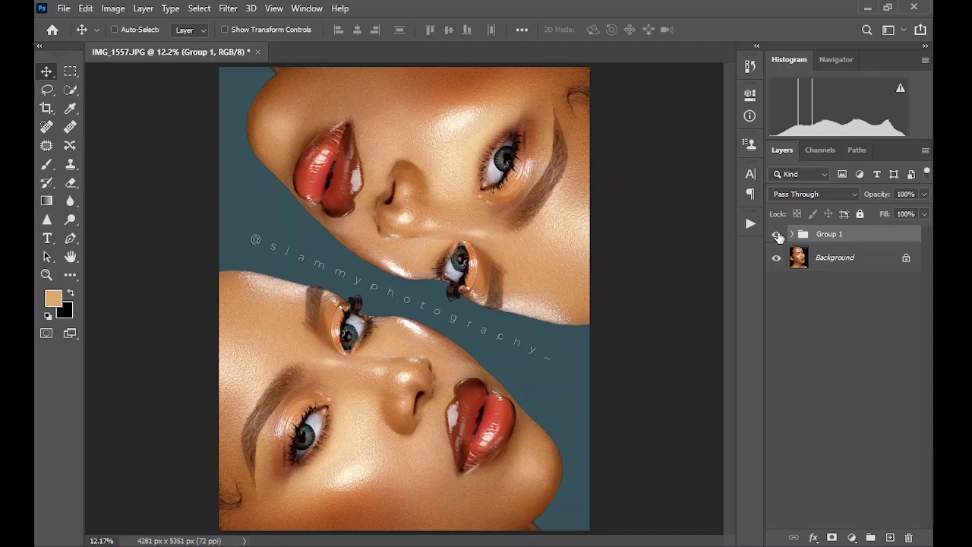
Compare Group 1's mirrored composite with the original portrait, then delete Group 1.
click(776, 237)
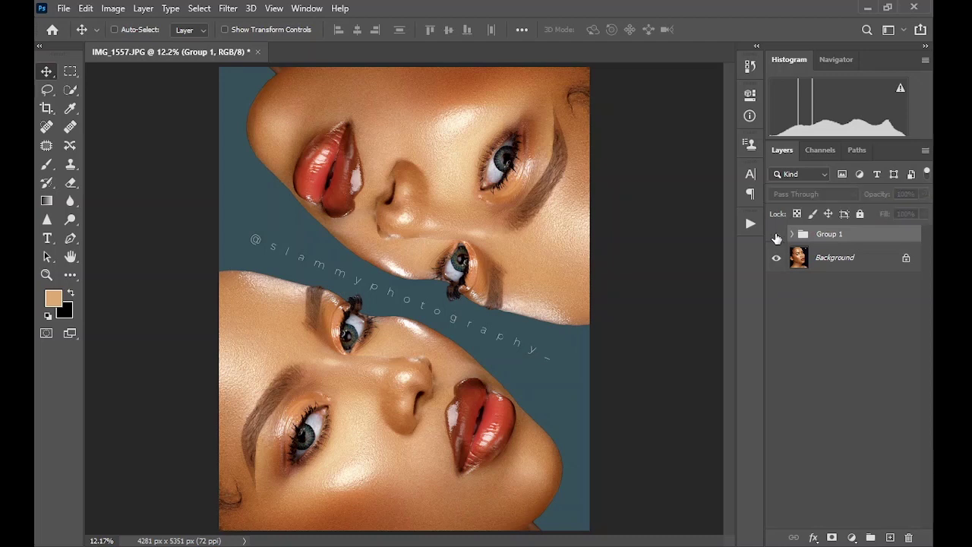
click(776, 236)
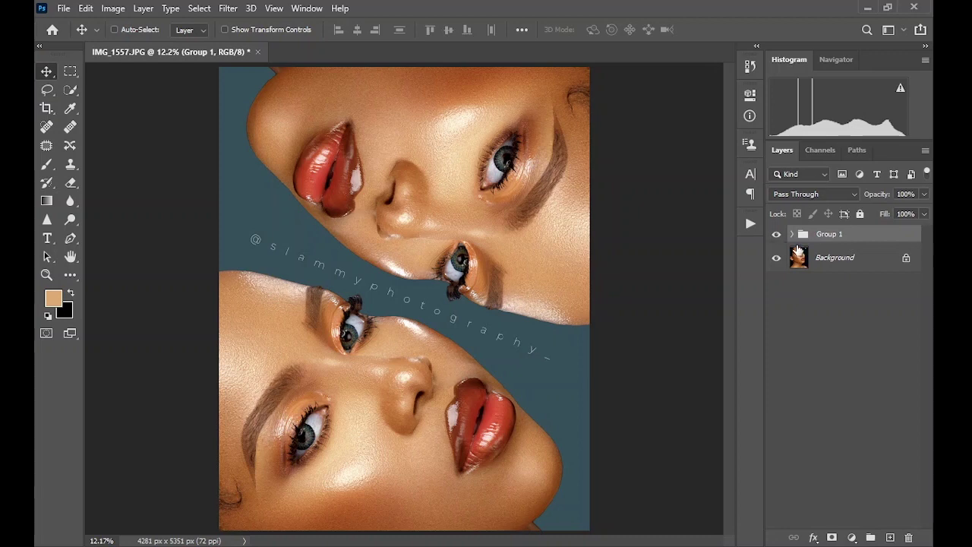
click(775, 236)
click(776, 236)
click(792, 235)
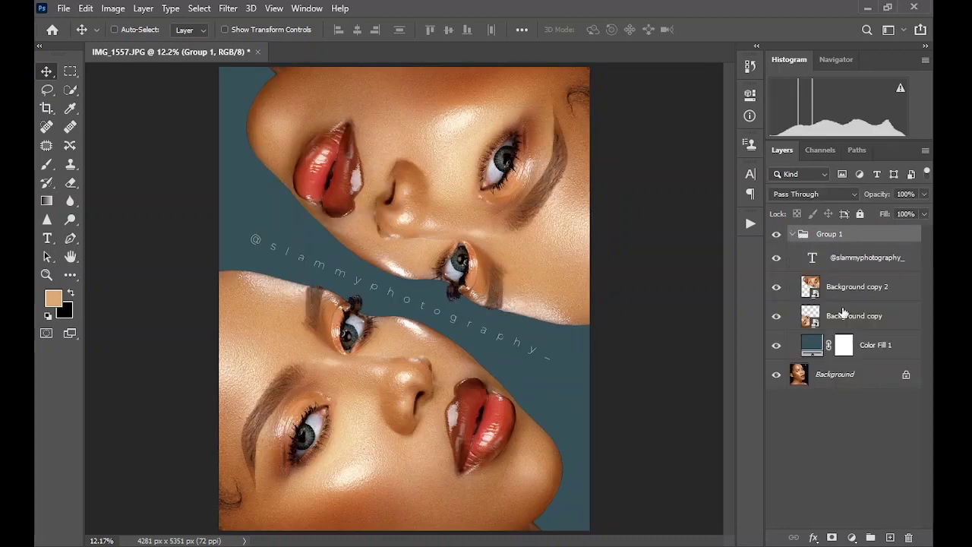
click(792, 234)
drag(849, 241, 908, 536)
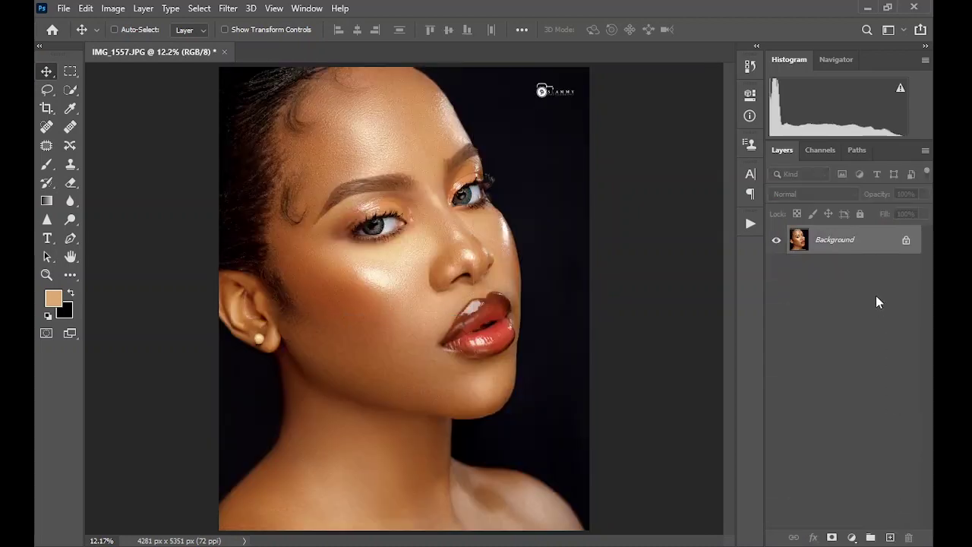
Duplicate the Background layer and rename the copy 'subject'.
drag(869, 248, 889, 537)
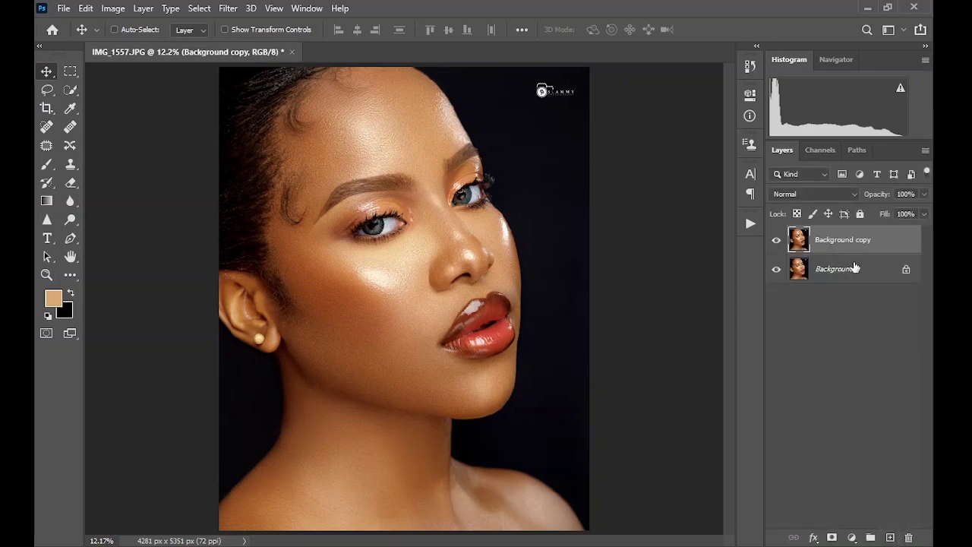
right_click(829, 244)
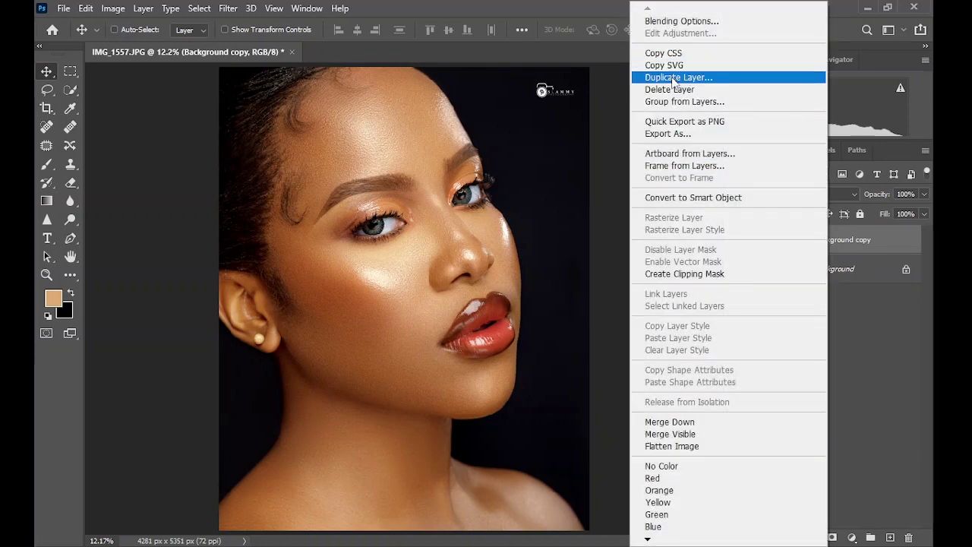
click(872, 250)
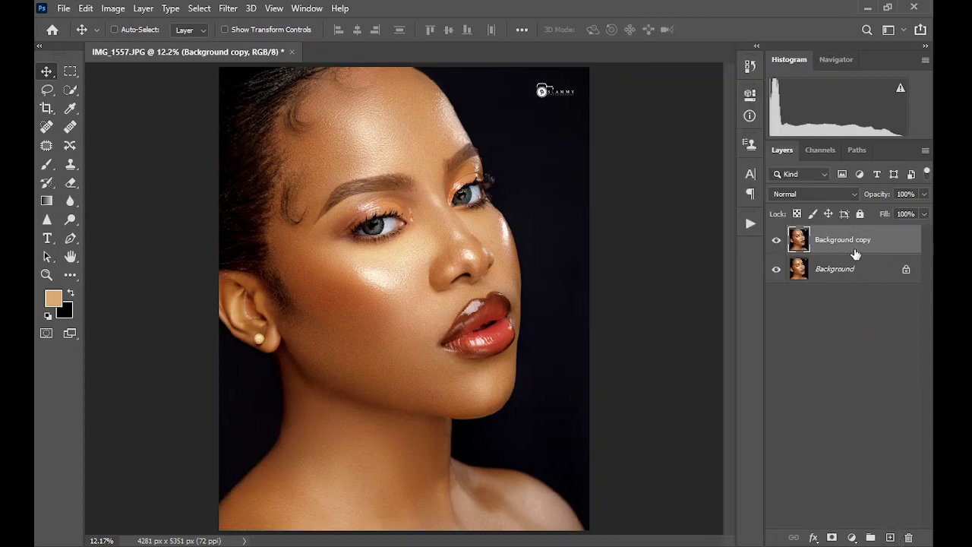
double_click(839, 242)
text(subject)
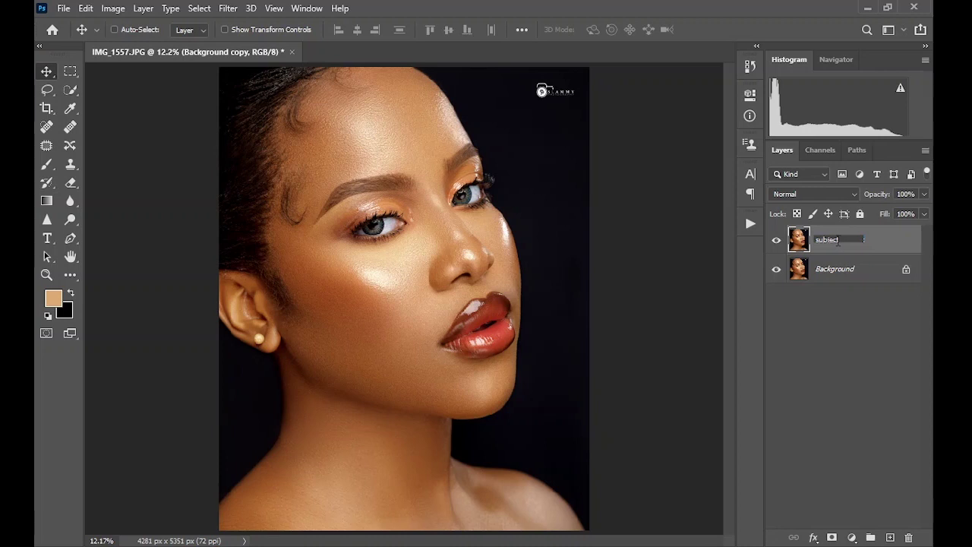
key(Return)
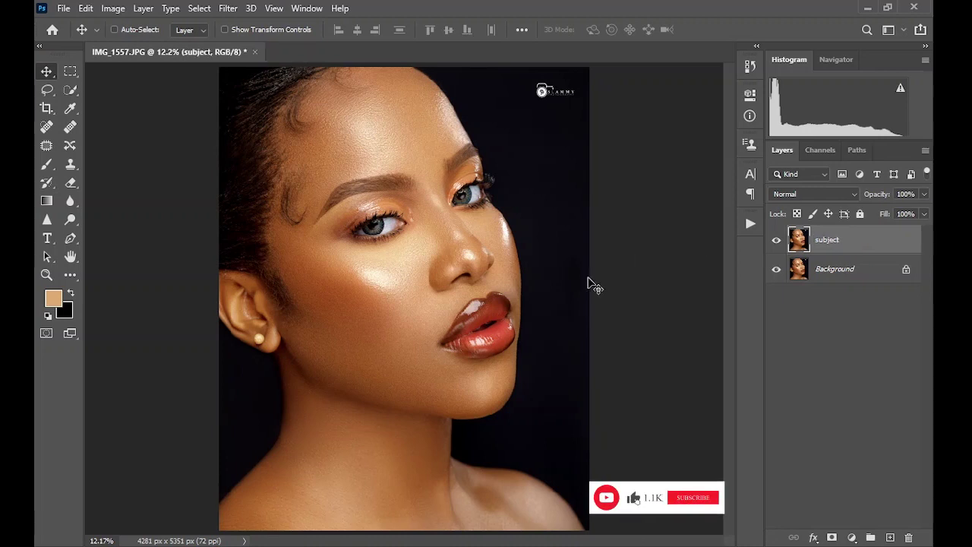
click(70, 90)
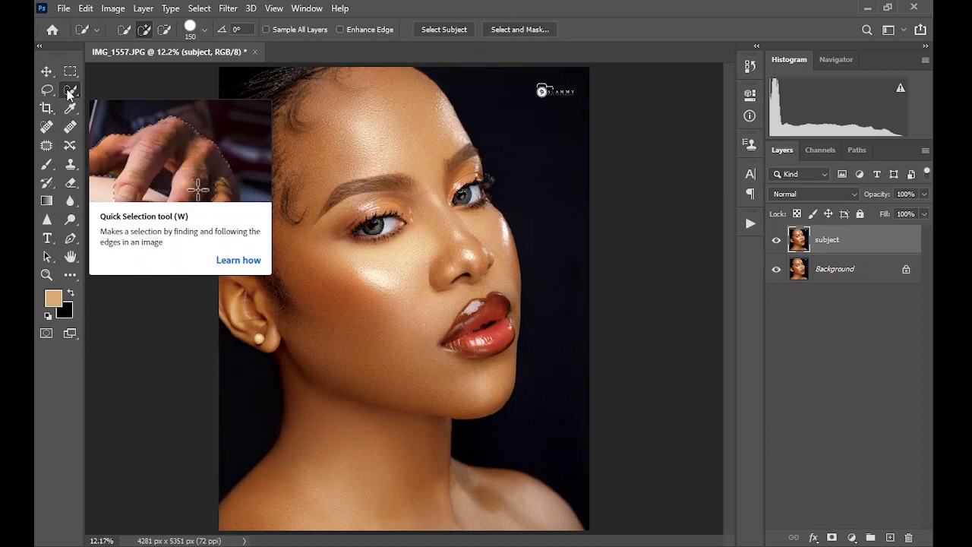
Select Subject to isolate the woman, mask the subject layer to her, and convert it to a smart object.
click(434, 30)
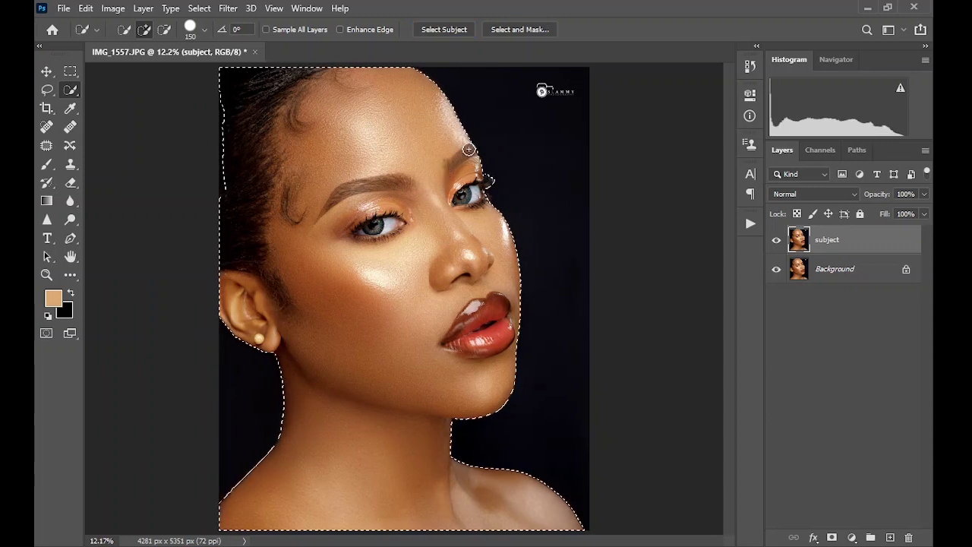
click(832, 538)
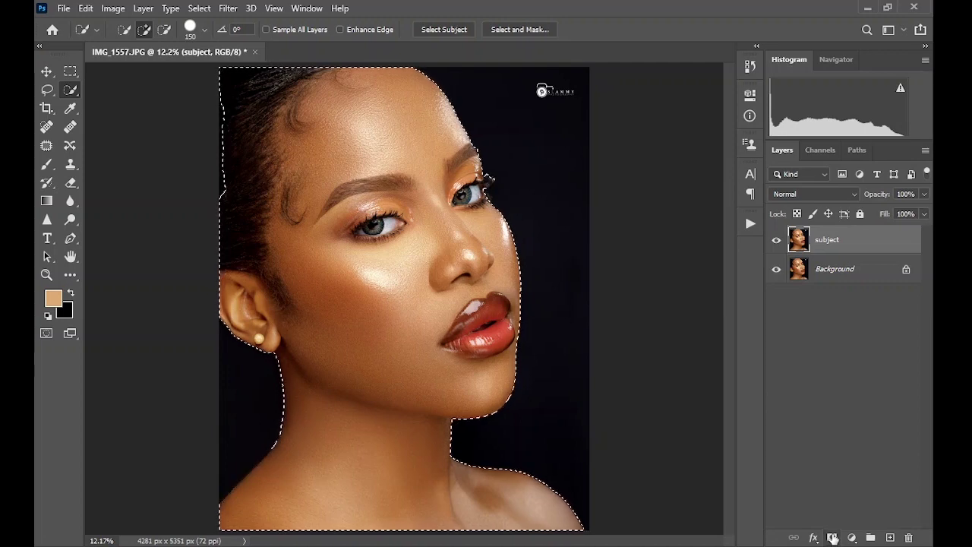
right_click(874, 243)
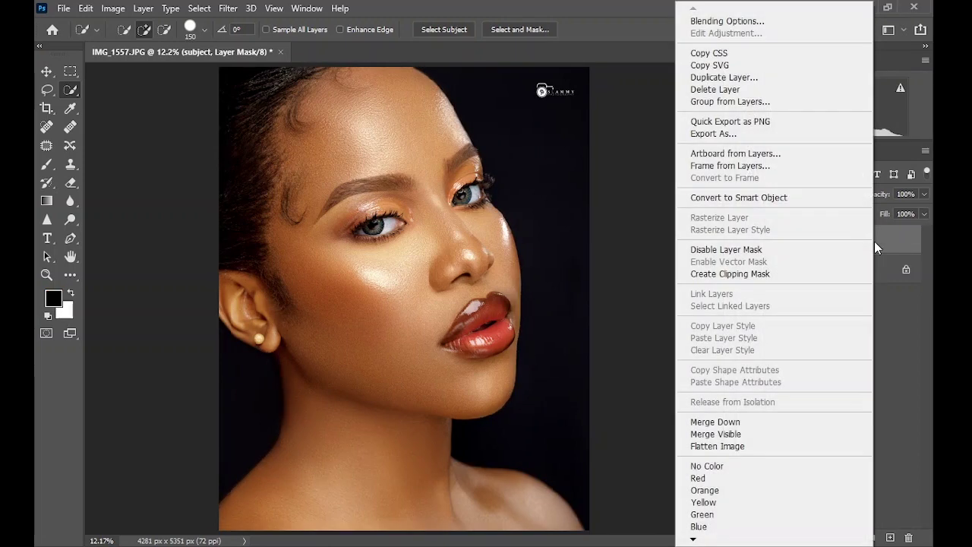
click(789, 198)
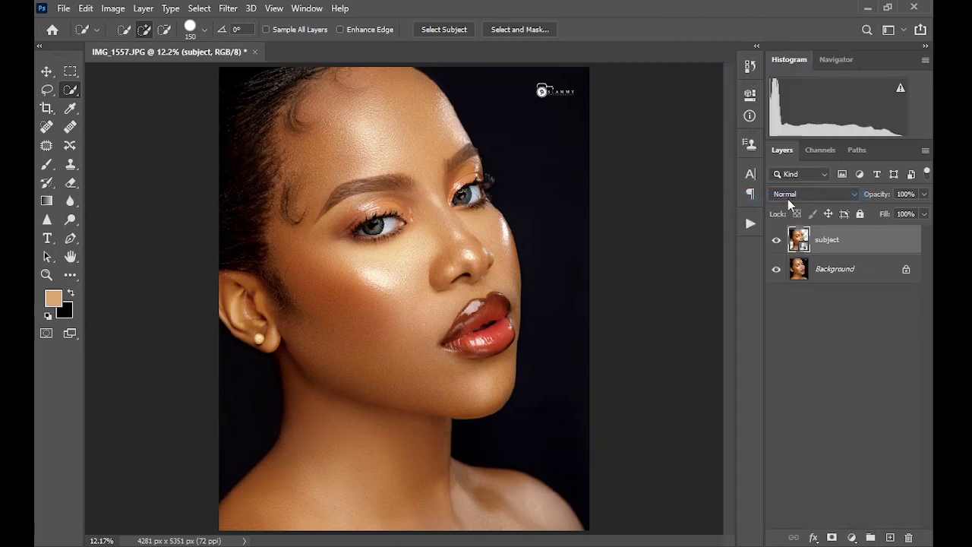
Add a teal Solid Color fill layer (225163) directly above Background.
click(835, 270)
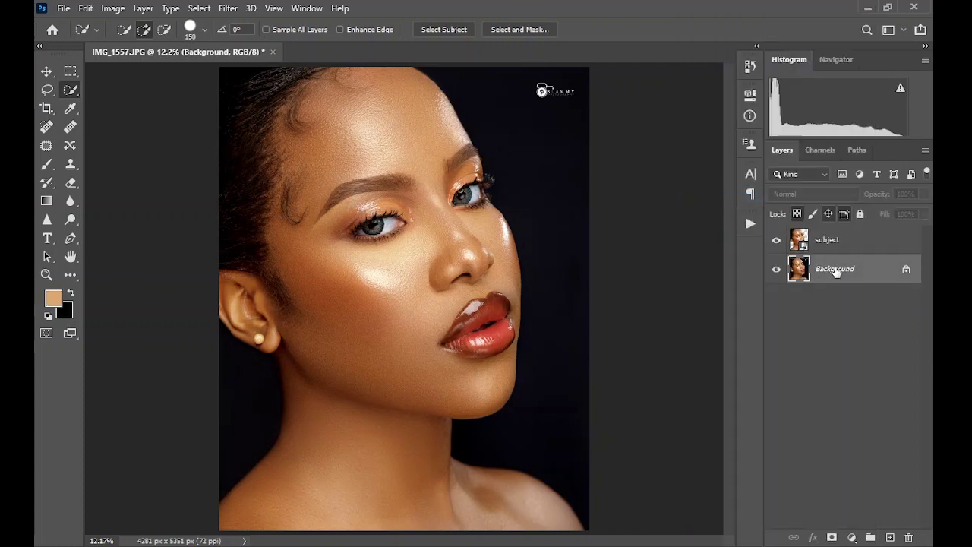
click(849, 536)
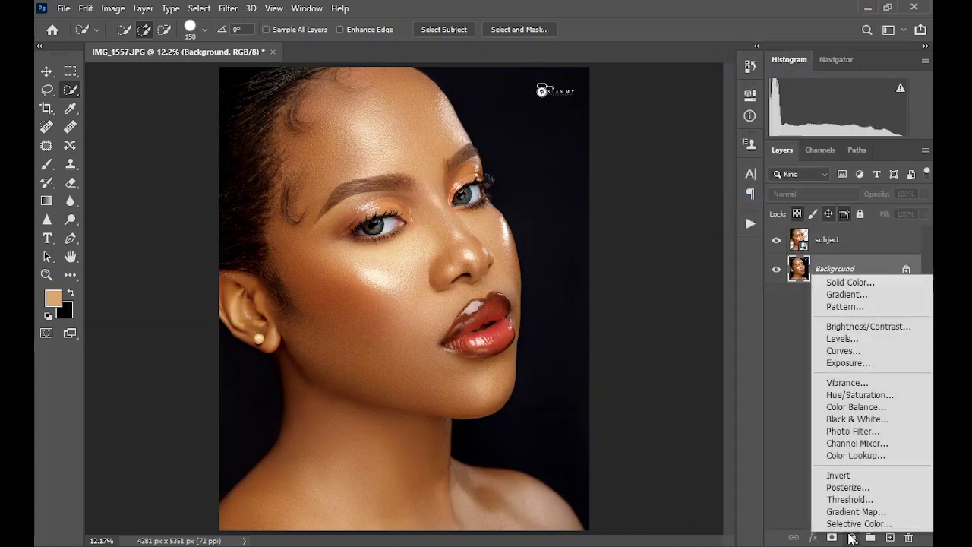
click(864, 282)
drag(754, 354, 750, 320)
click(670, 372)
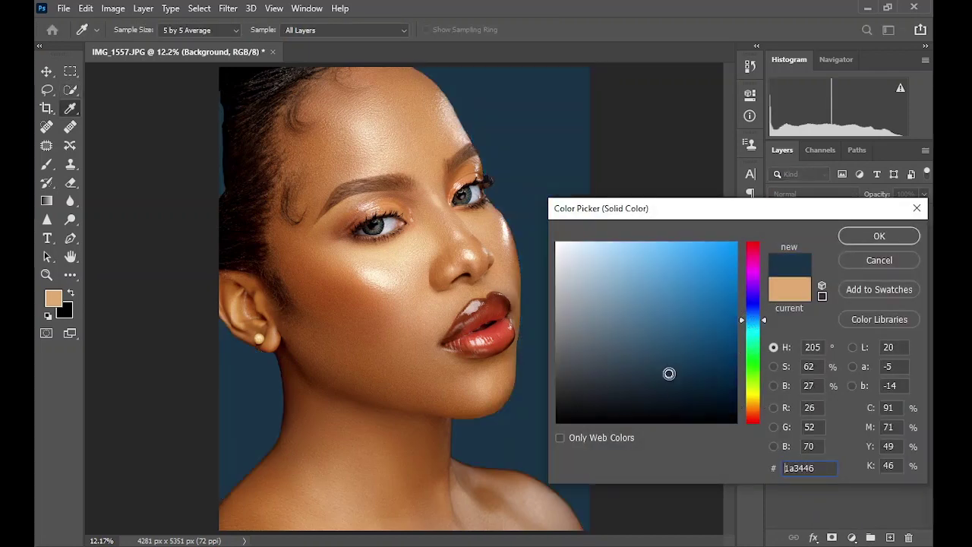
click(676, 368)
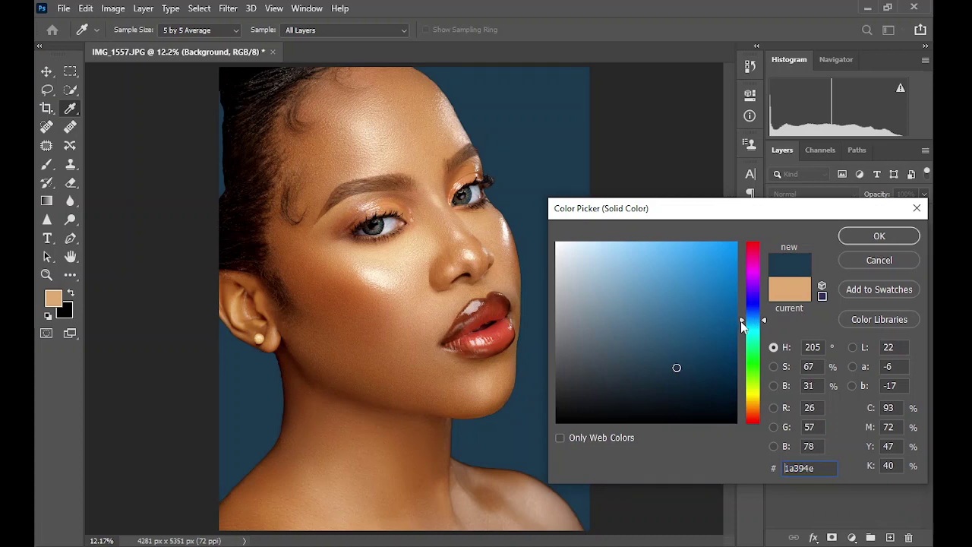
drag(740, 321, 739, 324)
drag(668, 351, 675, 352)
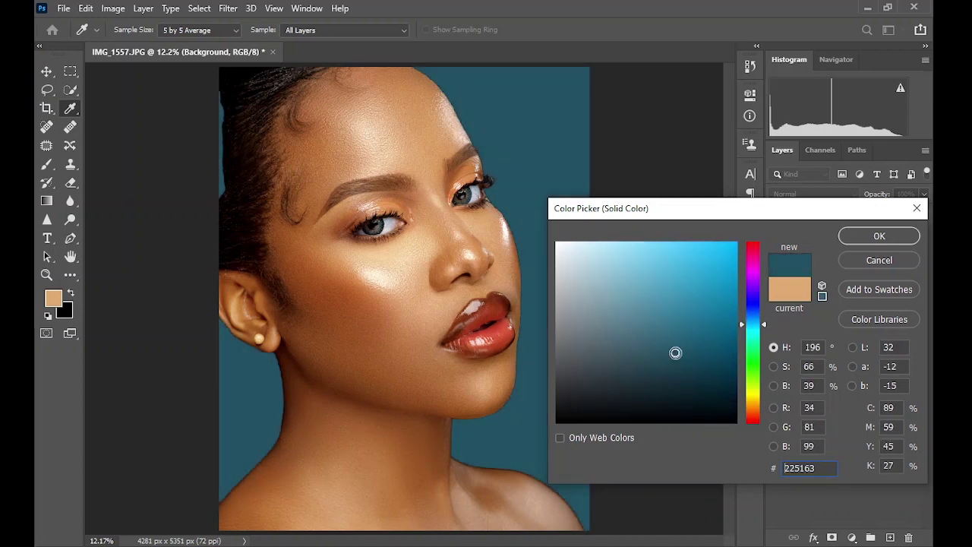
click(868, 240)
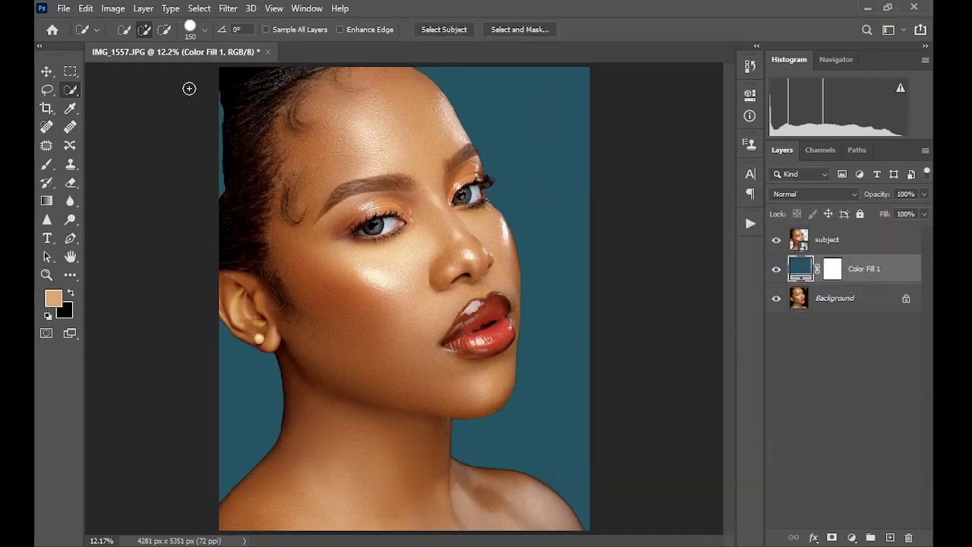
click(847, 243)
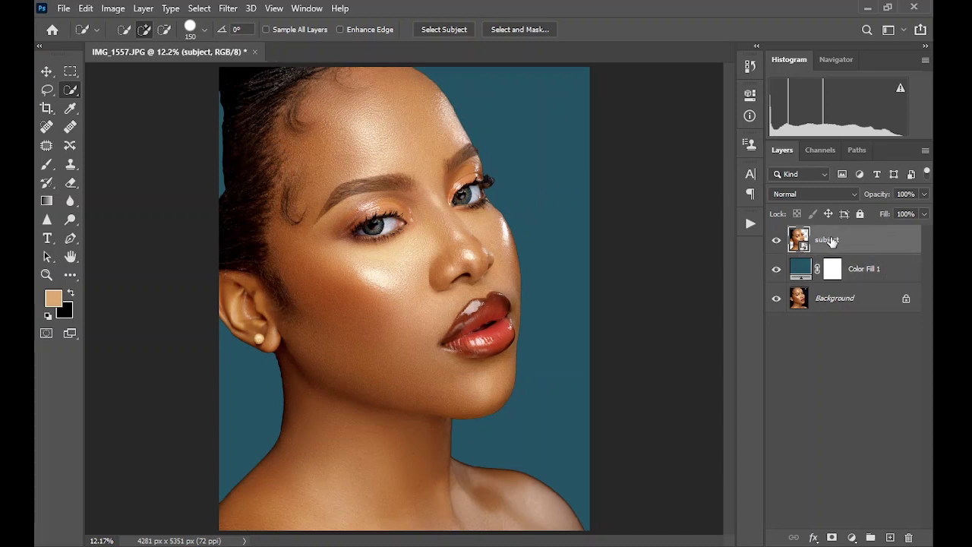
Rotate the subject face to -40°, scale it to about 119%, and move it down-left.
key(ctrl+t)
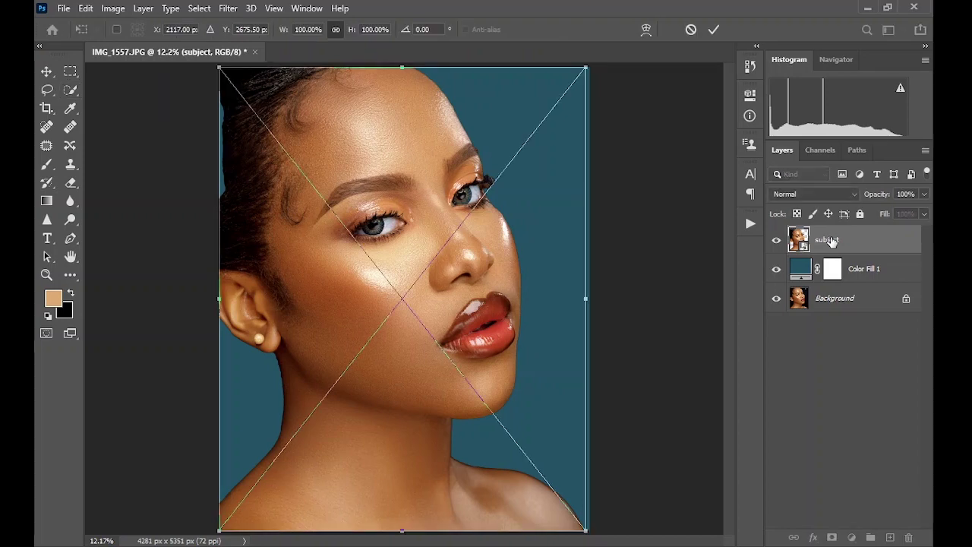
drag(159, 220, 119, 347)
drag(456, 315, 427, 449)
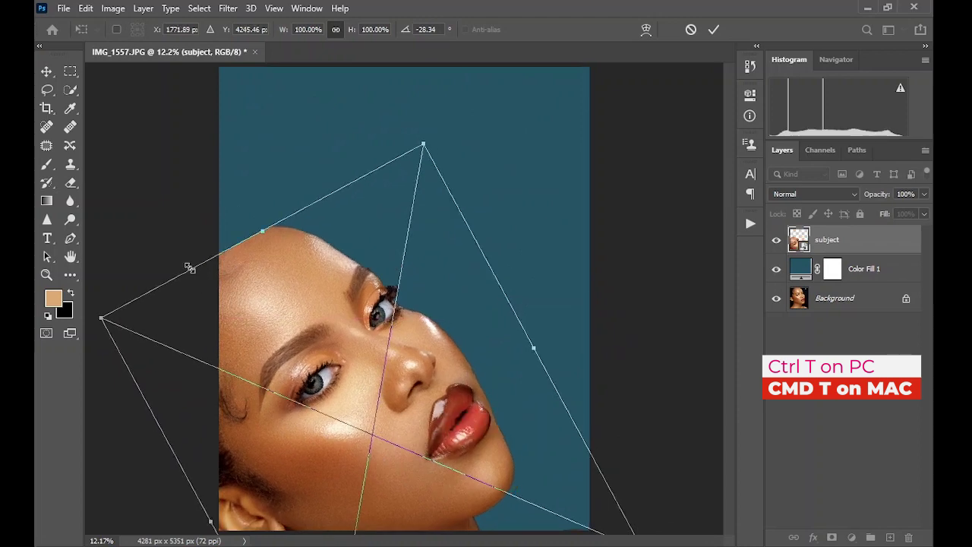
drag(189, 265, 141, 309)
mouse_move(362, 139)
mouse_down()
mouse_move(354, 130)
mouse_move(363, 129)
mouse_up()
drag(342, 219, 331, 251)
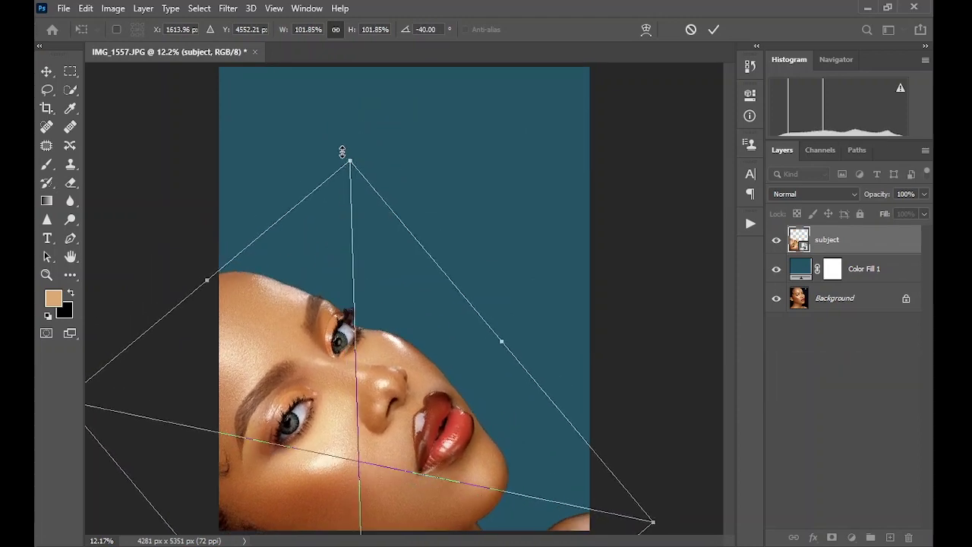
drag(342, 152, 344, 141)
drag(506, 326, 513, 322)
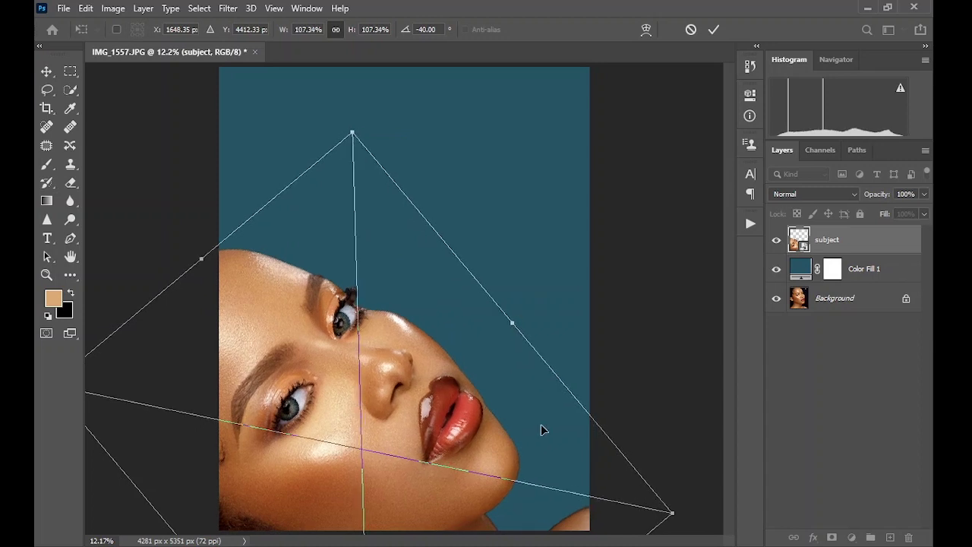
drag(669, 513, 727, 529)
drag(485, 448, 483, 437)
click(714, 30)
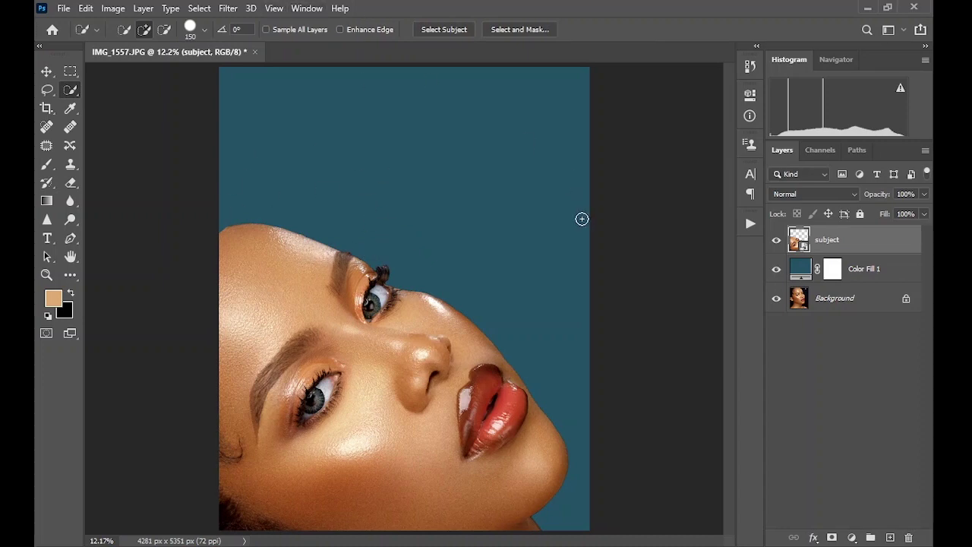
Show rulers and add a horizontal guide through the upper eye and a vertical guide mid-canvas.
click(273, 8)
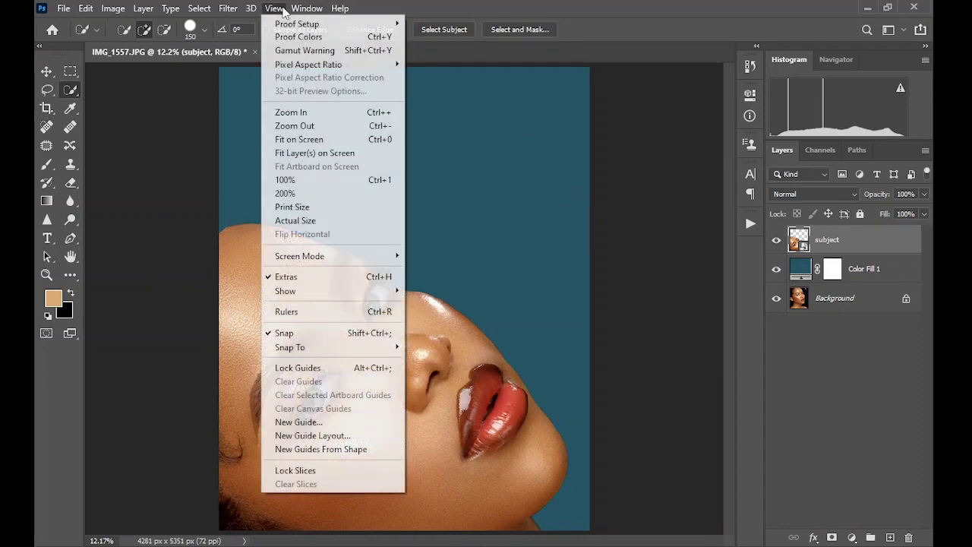
click(306, 312)
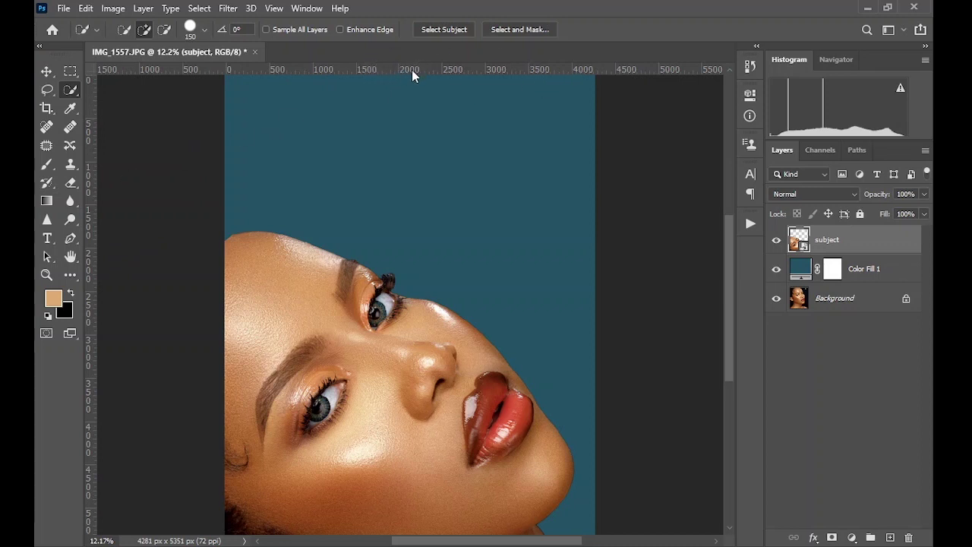
drag(413, 67, 423, 293)
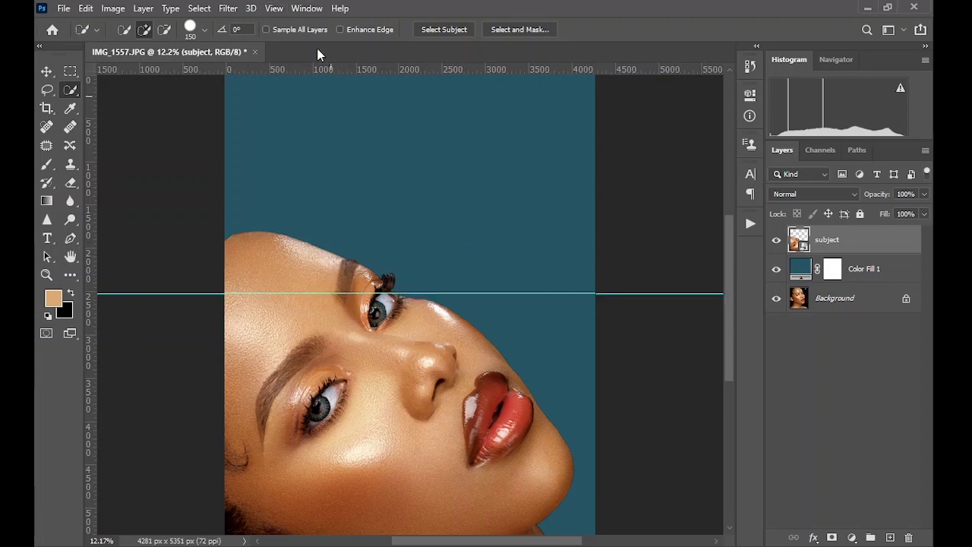
click(272, 7)
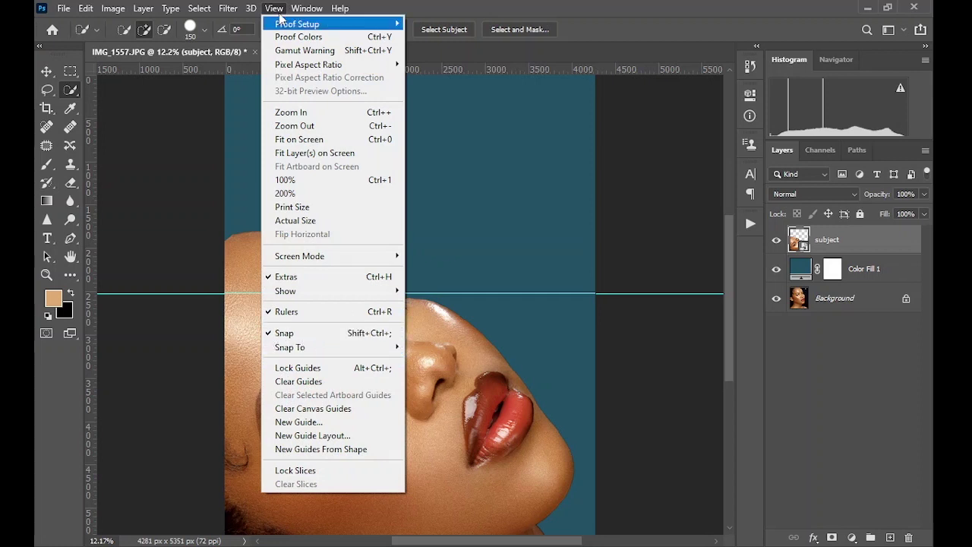
click(181, 69)
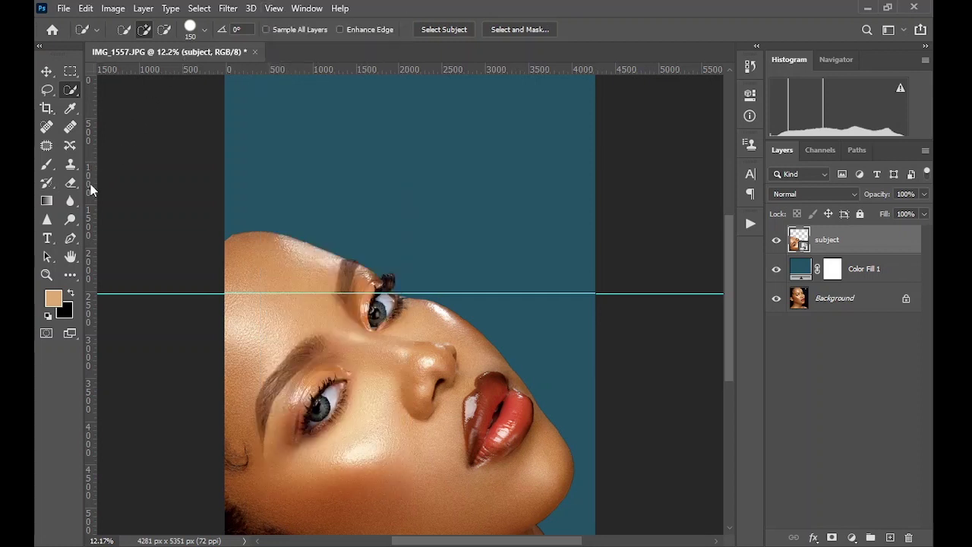
drag(90, 184, 410, 216)
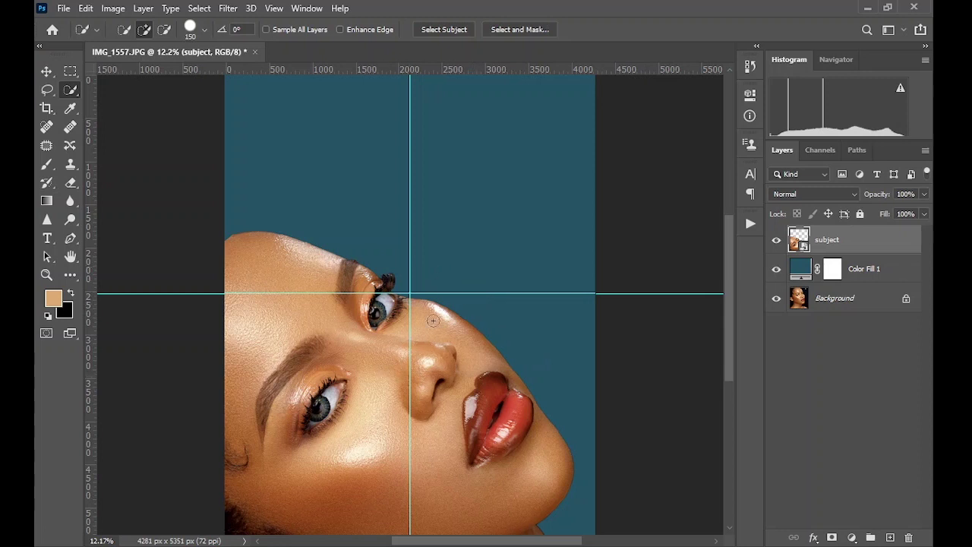
Nudge the face about 82 px left and 164 px down and apply the transform.
key(ctrl+t)
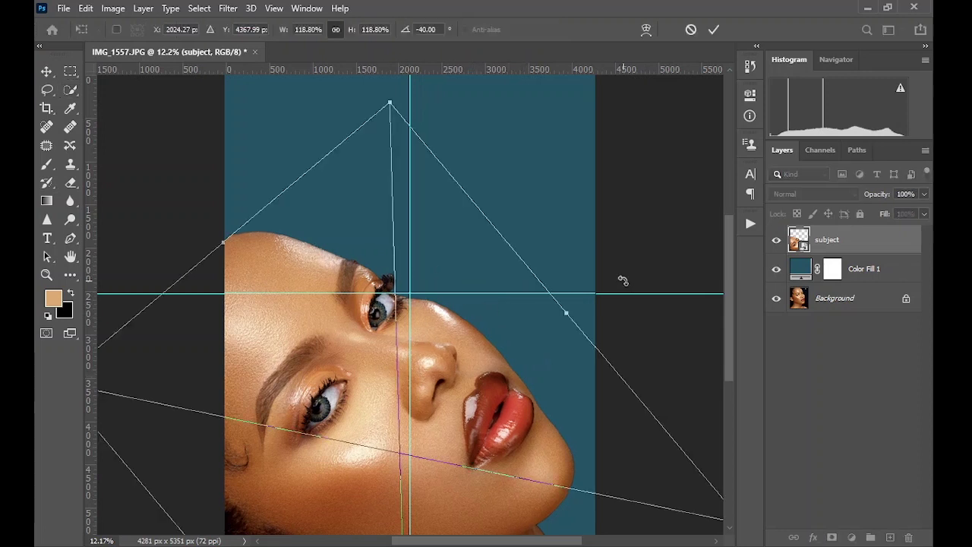
drag(423, 336, 416, 351)
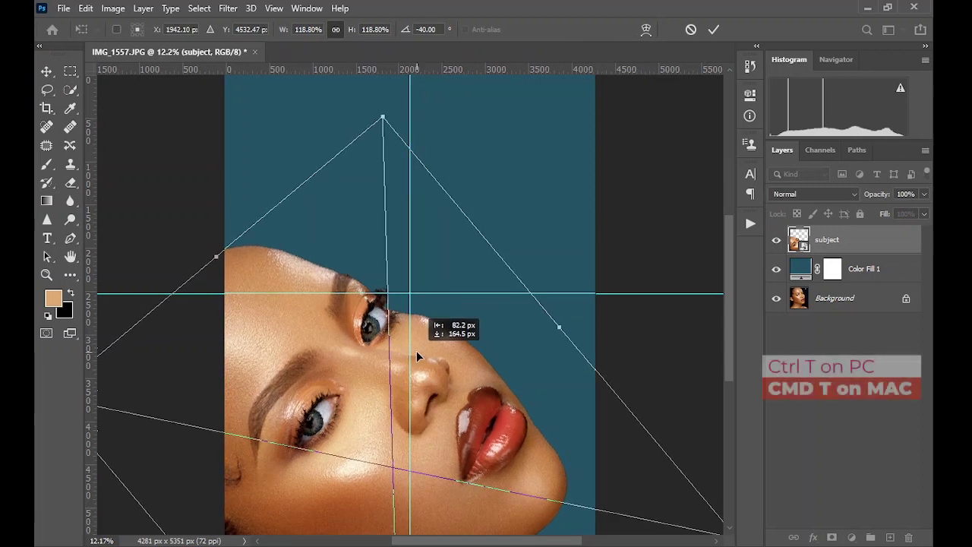
click(712, 30)
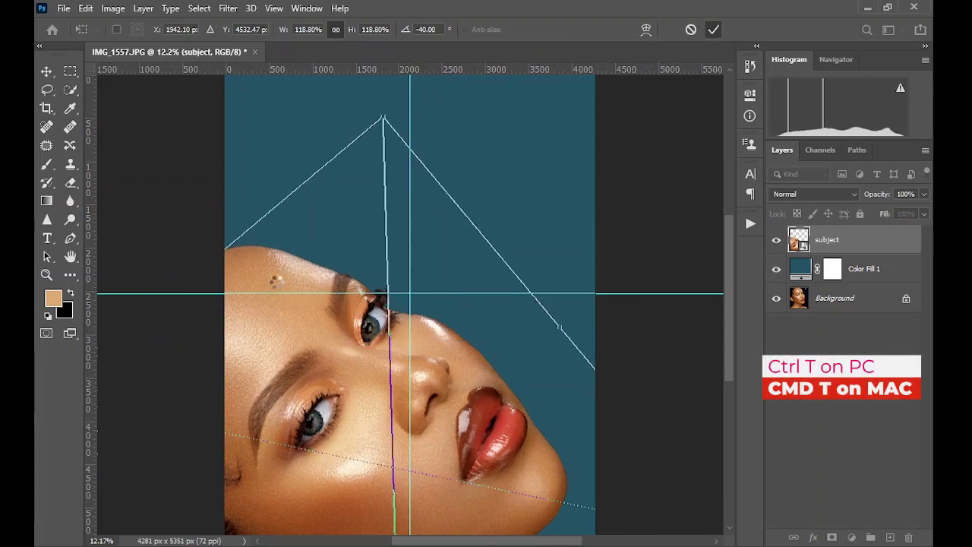
key(w)
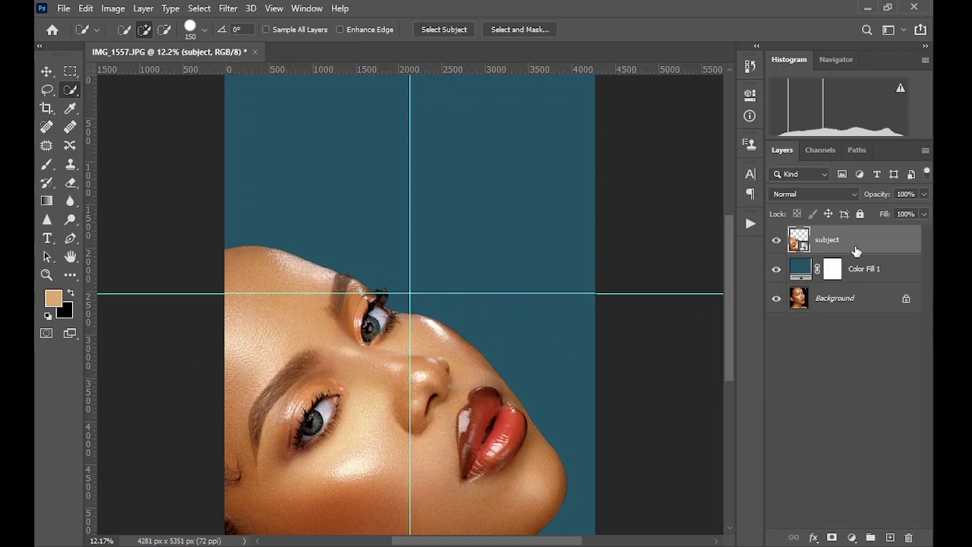
Duplicate the subject layer as 'subject copy' via Duplicate Layer.
right_click(854, 241)
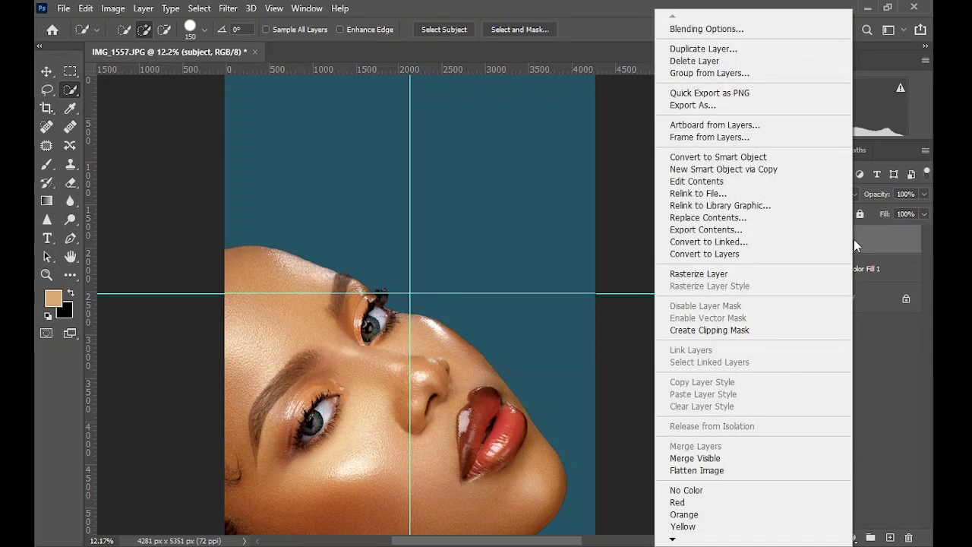
click(736, 50)
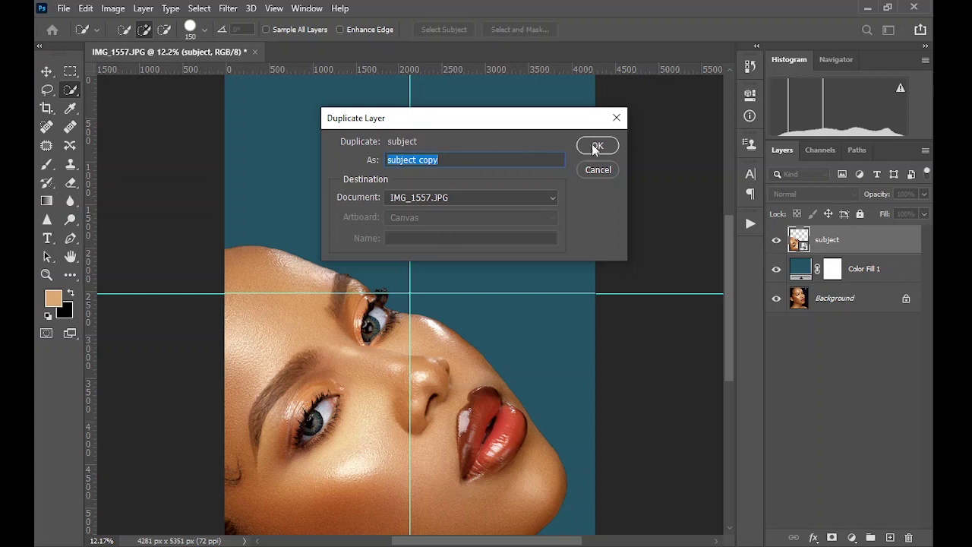
click(596, 147)
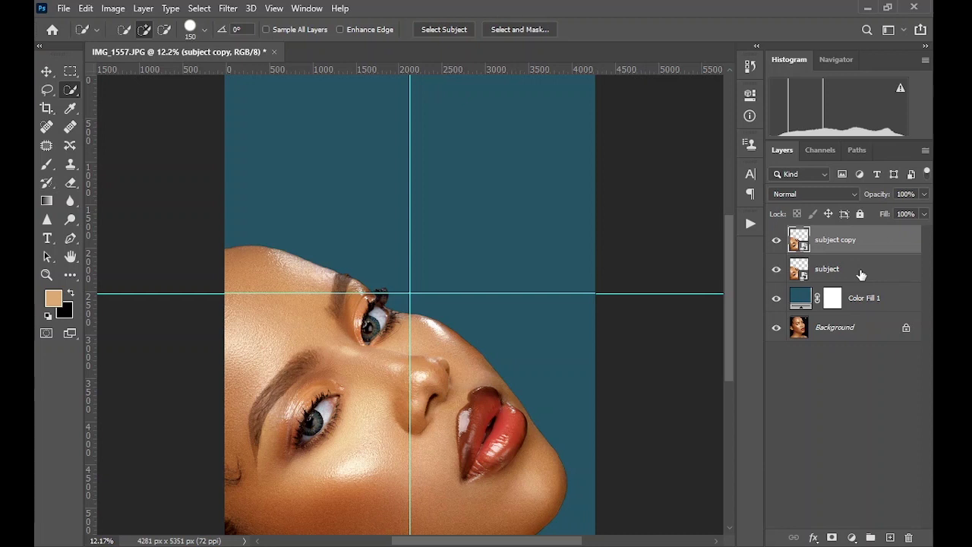
Free-transform subject copy with its pivot moved to the guide crossing (about X 2139, Y 2519 px).
key(ctrl+t)
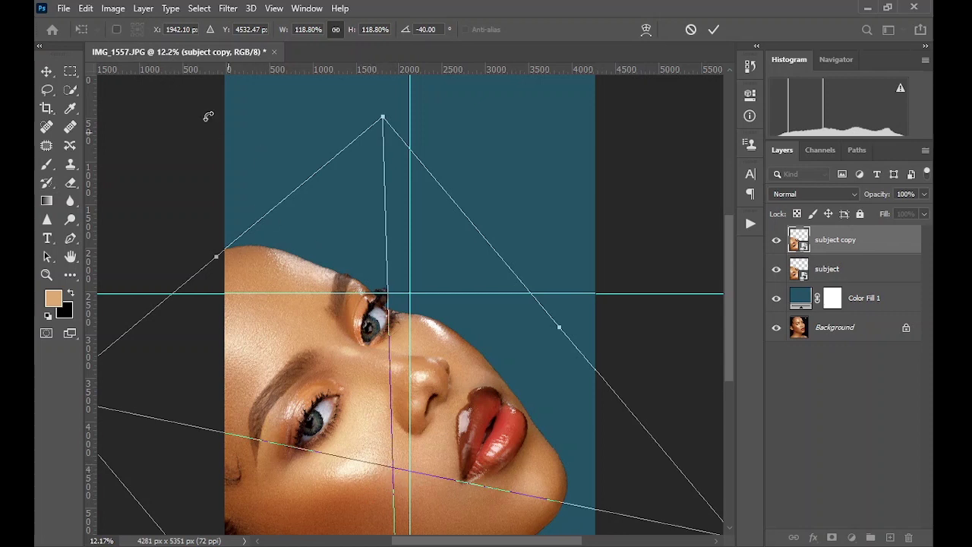
click(116, 30)
drag(394, 469, 410, 293)
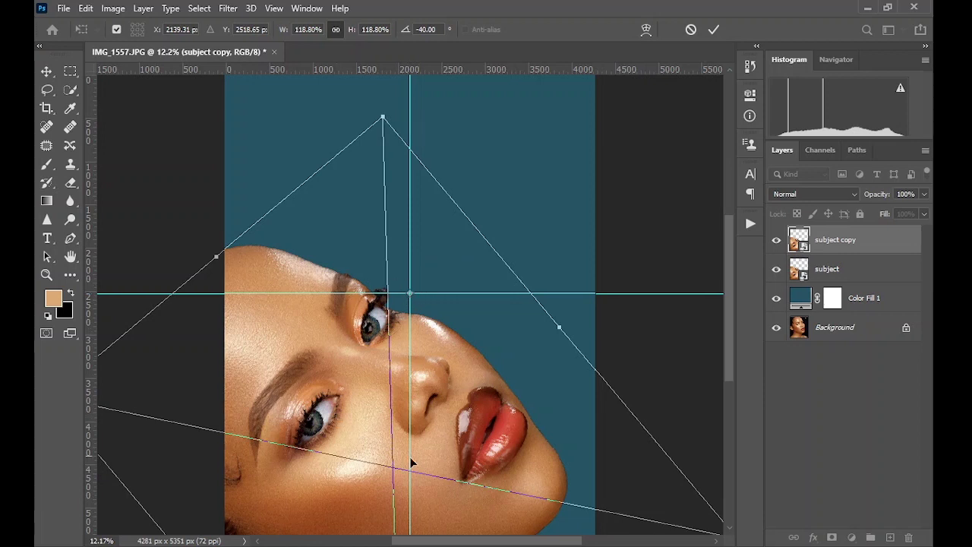
Rotate the copied face 180° around the guide crossing and apply it.
right_click(361, 372)
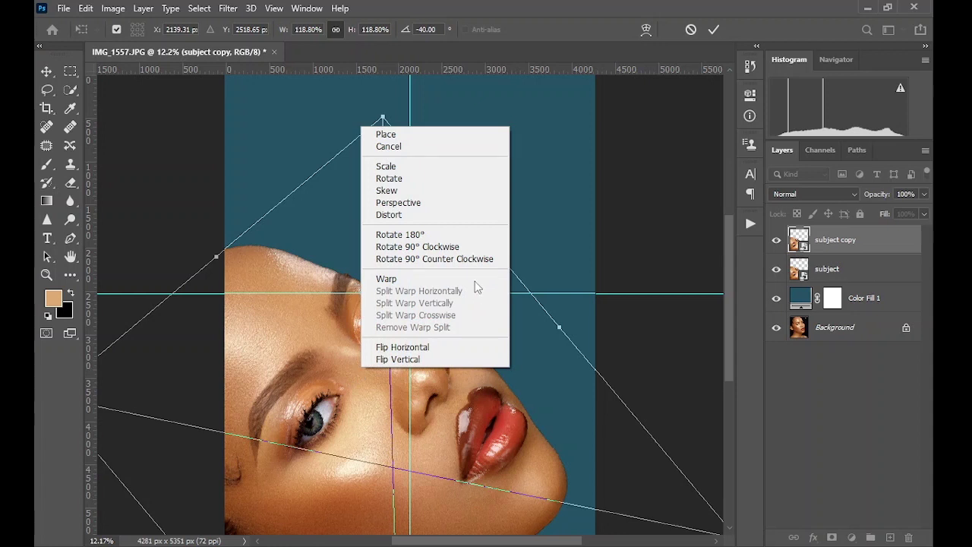
click(438, 235)
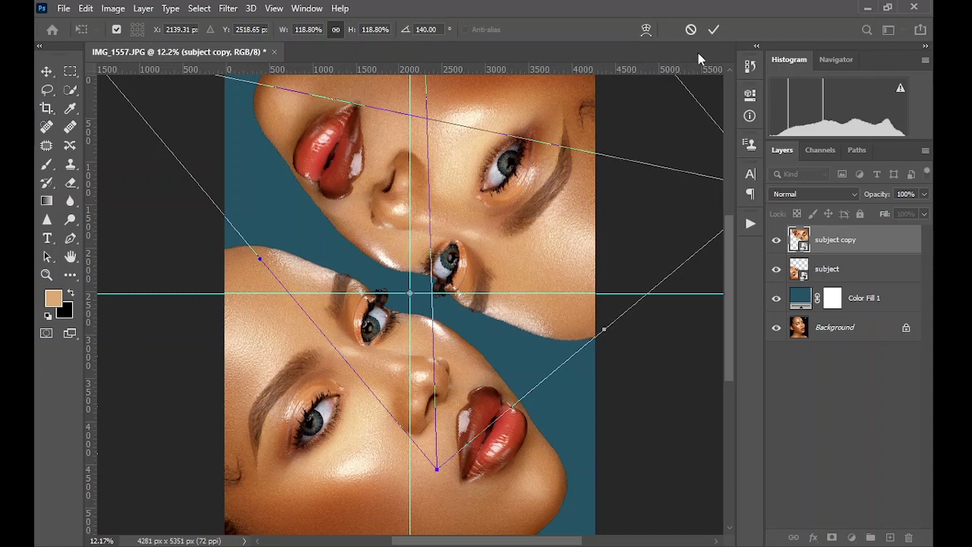
click(713, 29)
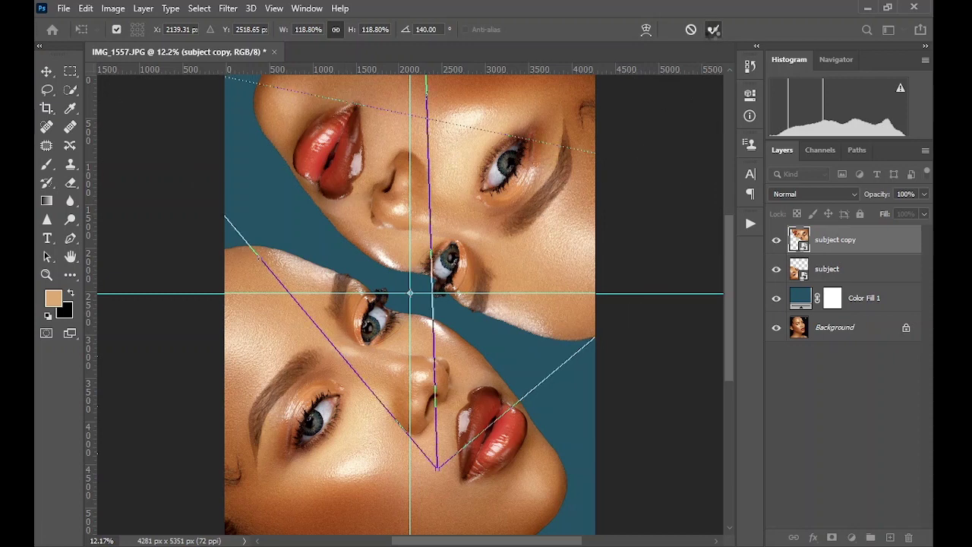
key(w)
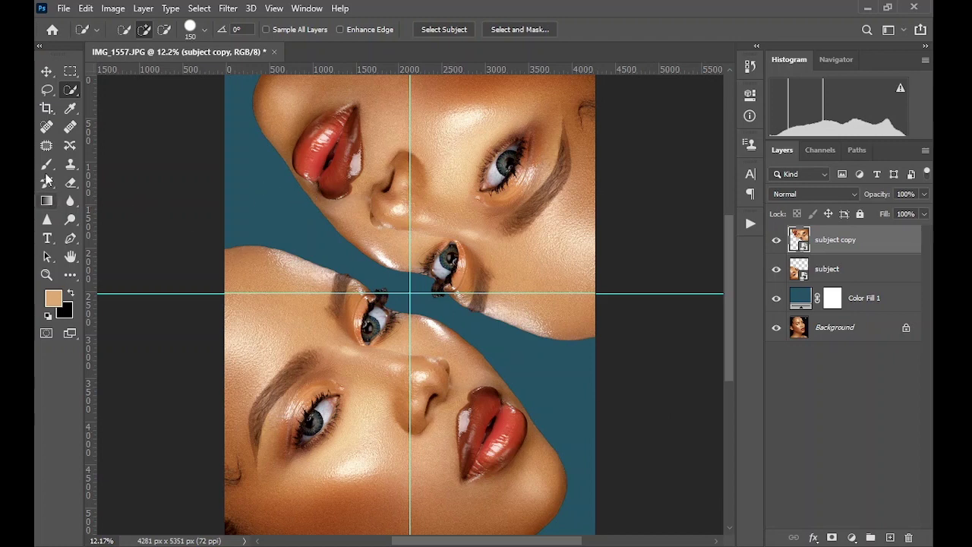
Add the photographer's handle as white Montserrat Thin 122 pt text on the horizontal guide.
click(48, 239)
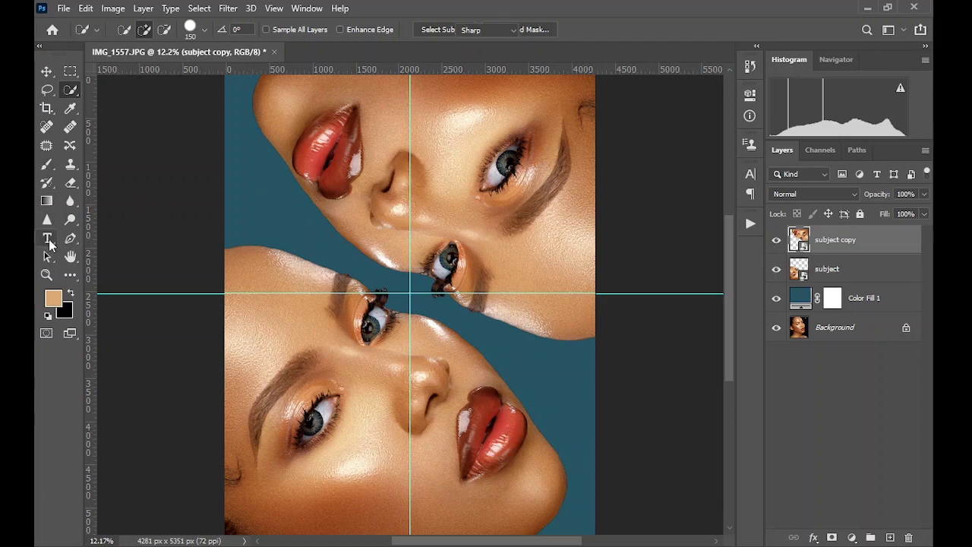
click(273, 292)
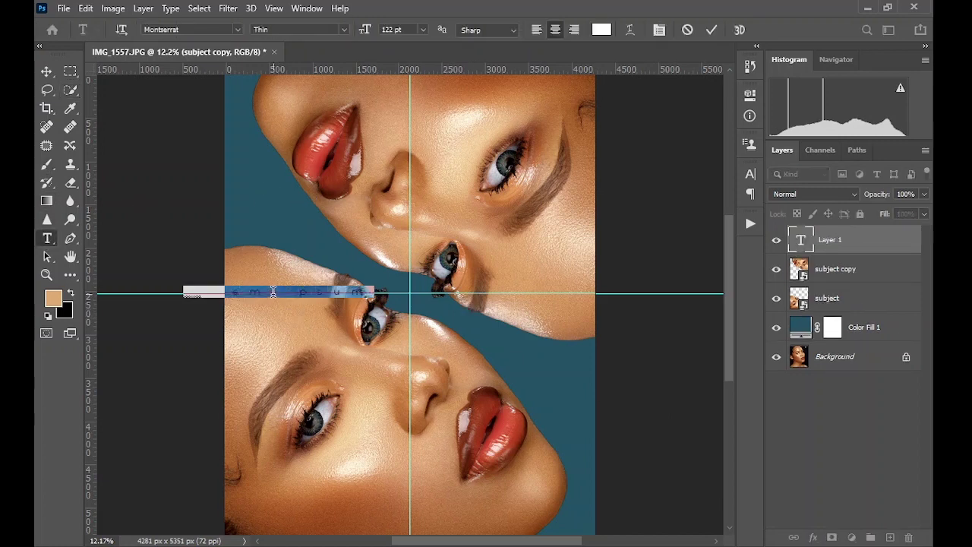
key(BackSpace)
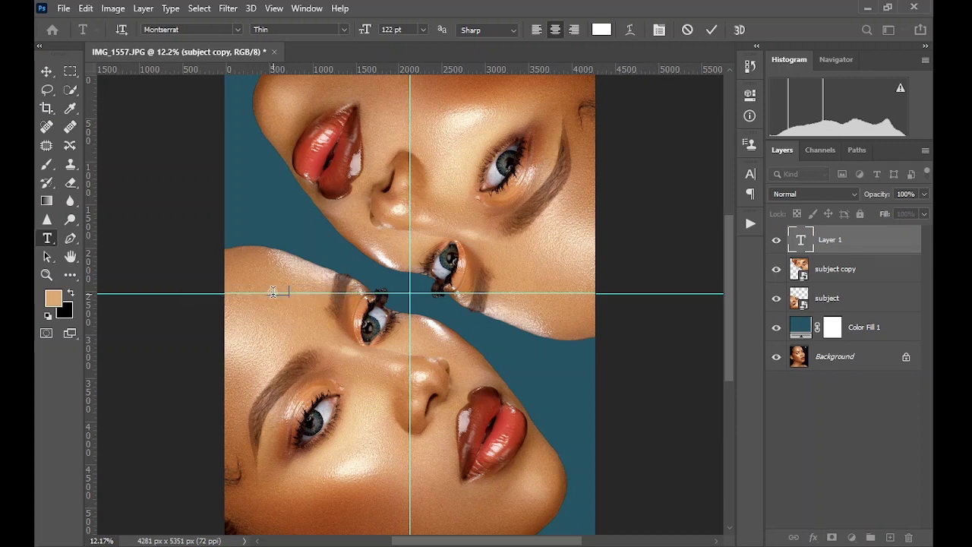
text(EN)
key(BackSpace)
key(BackSpace)
key(BackSpace)
key(BackSpace)
key(BackSpace)
text(GOLDEN EYESHAD)
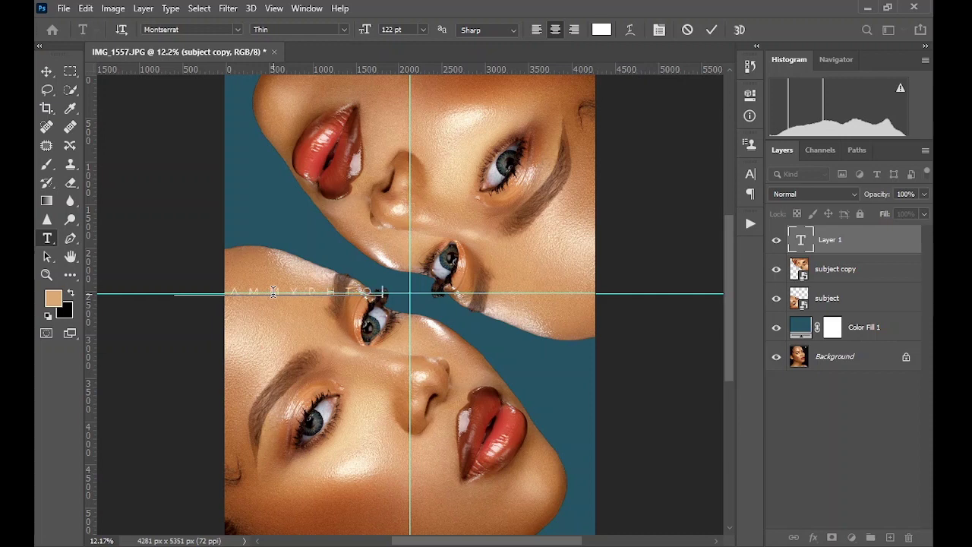
text(GRAP)
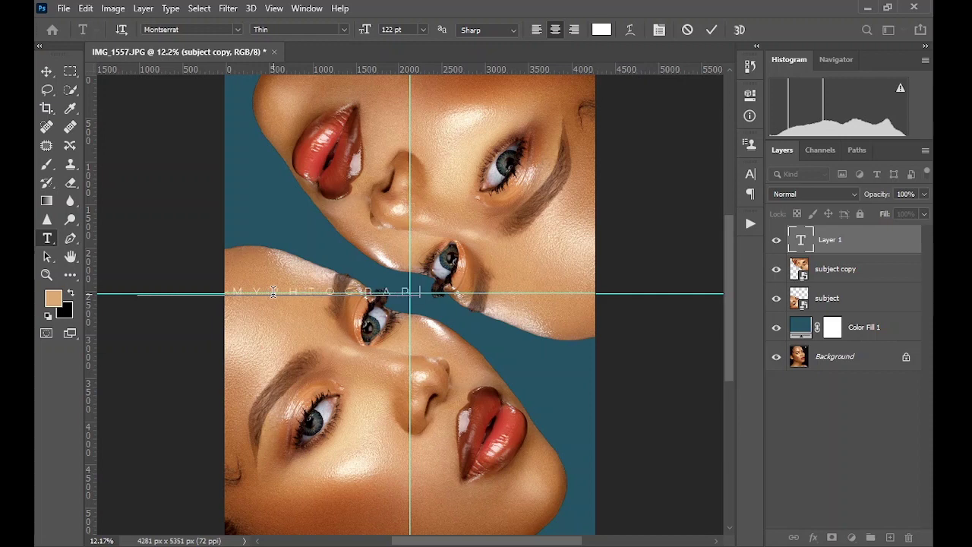
text(HY)
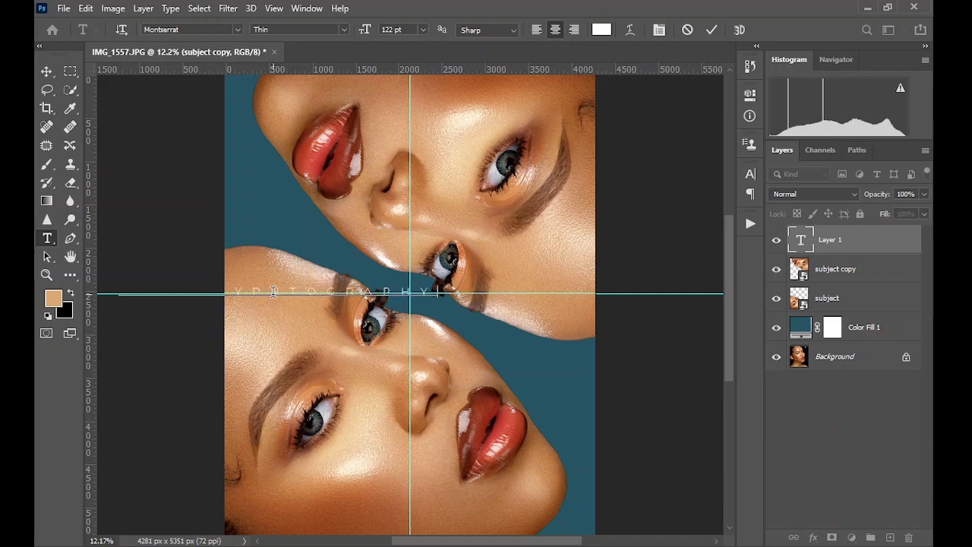
click(711, 29)
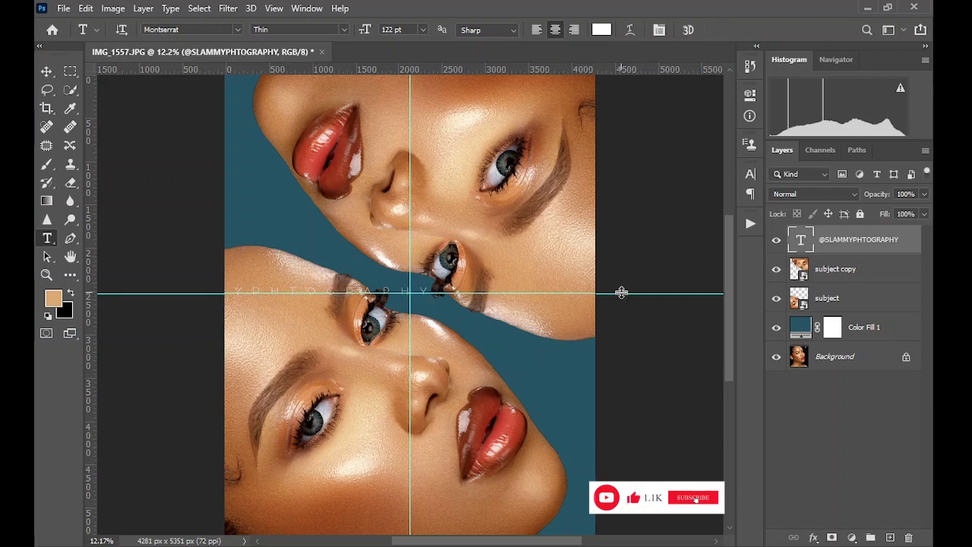
Rotate the handle text about 24° and move it into the diagonal teal gap between faces.
key(ctrl+t)
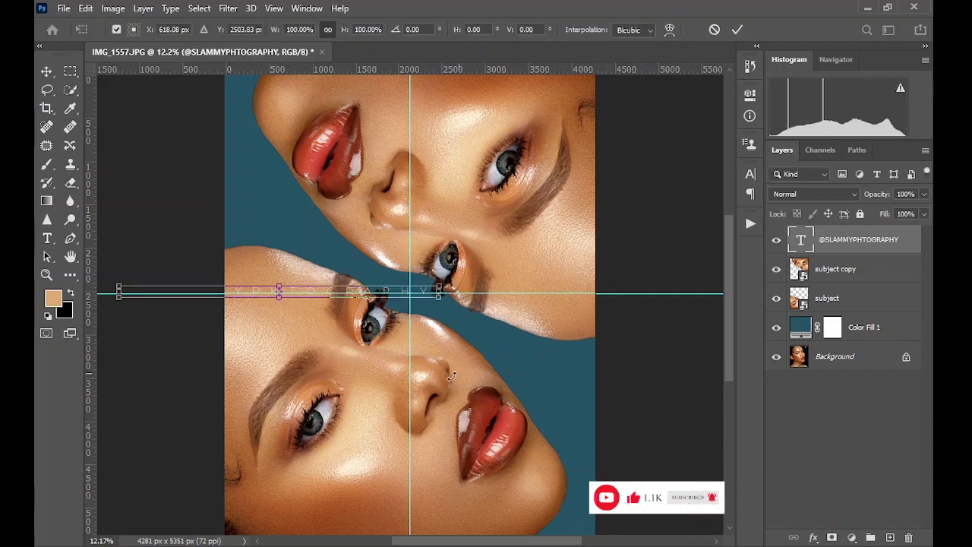
drag(522, 425, 353, 357)
drag(301, 295, 443, 291)
drag(582, 407, 558, 407)
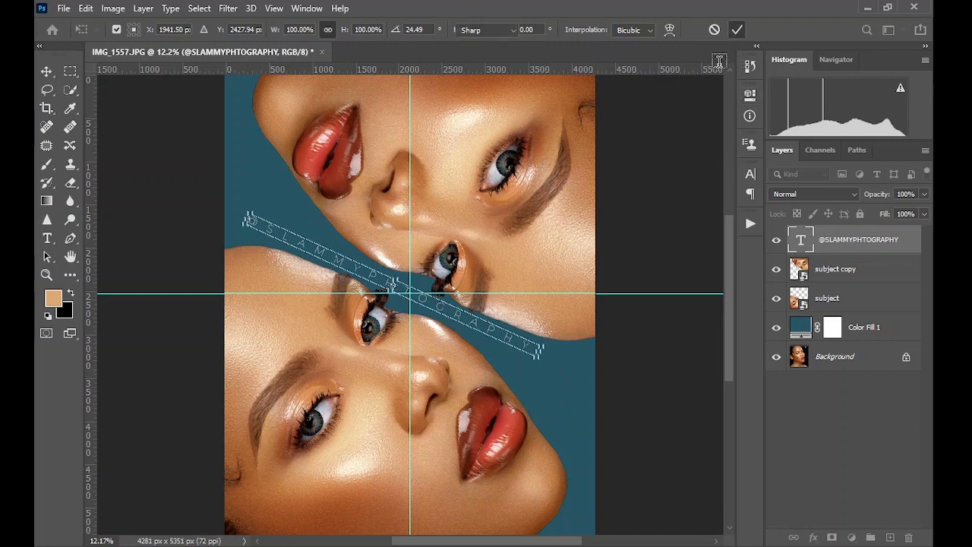
click(735, 30)
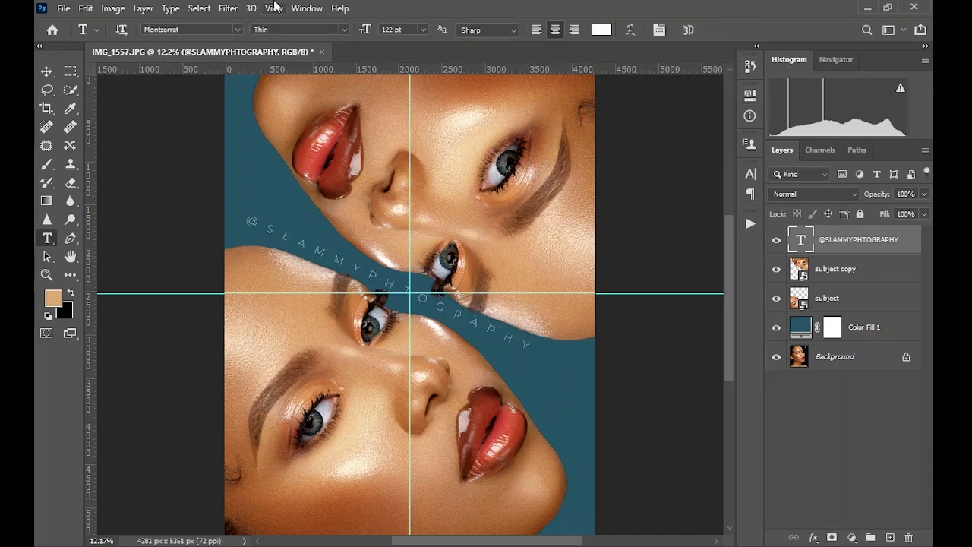
Clear all guides from the canvas and briefly check the original portrait layer.
click(273, 9)
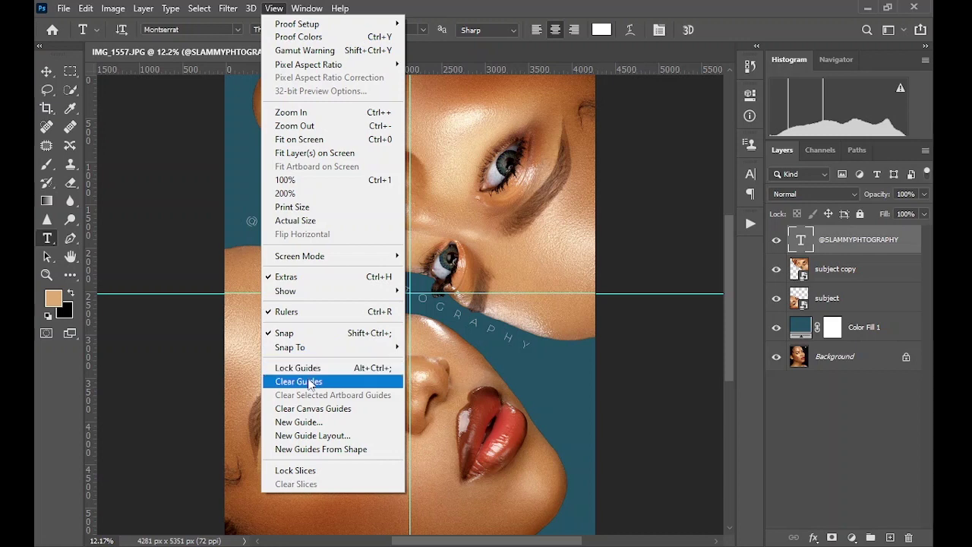
click(304, 381)
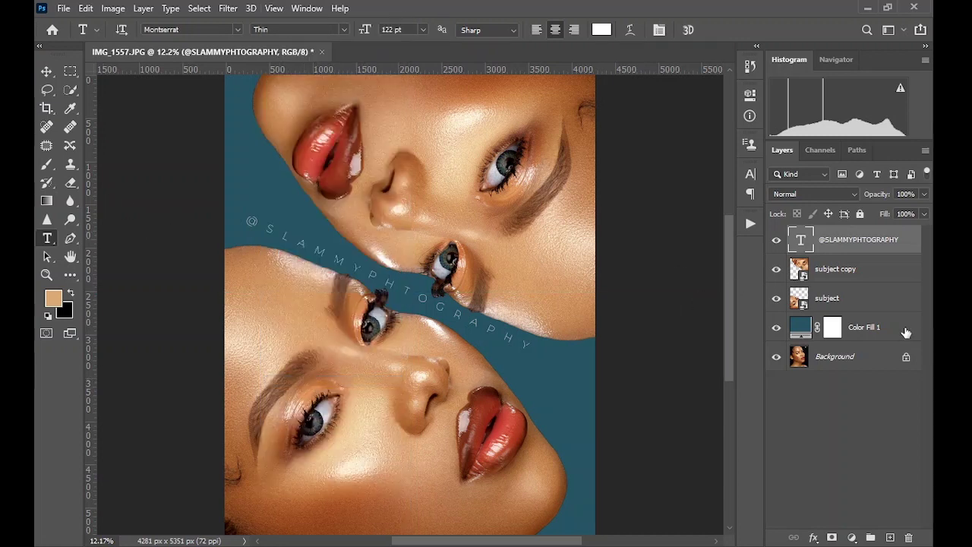
alt+click(776, 356)
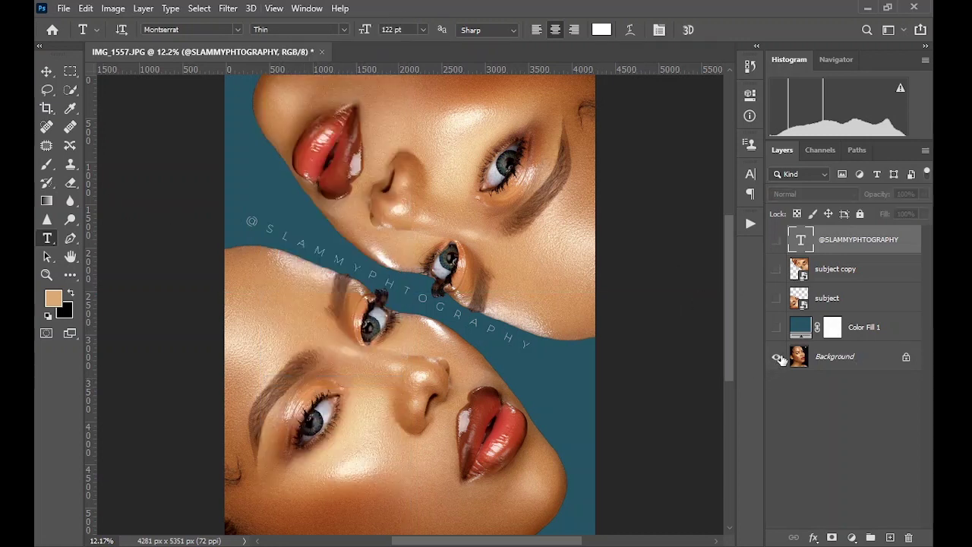
alt+click(776, 356)
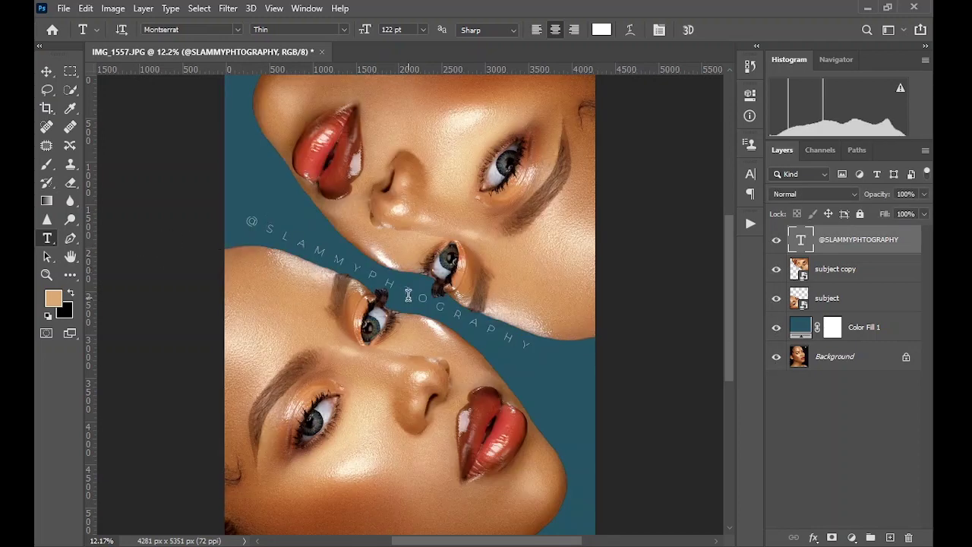
Resize the diagonal text to 106 pt and widen its tracking to 1480.
click(408, 294)
key(ctrl+a)
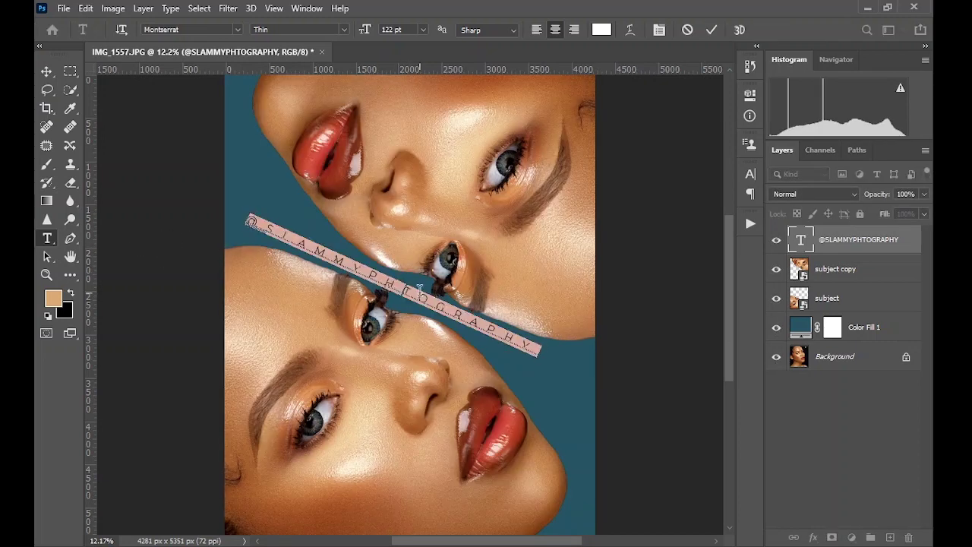
drag(362, 32, 354, 34)
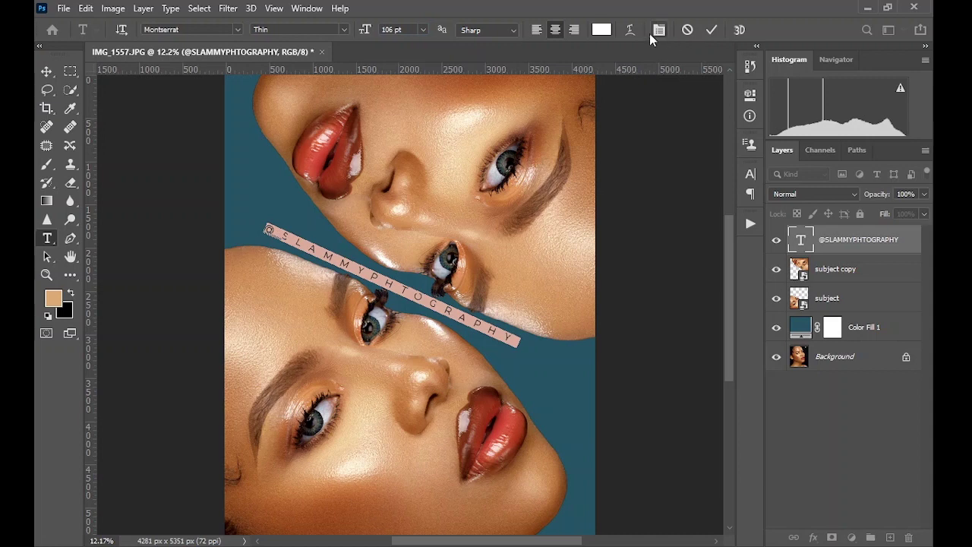
click(657, 30)
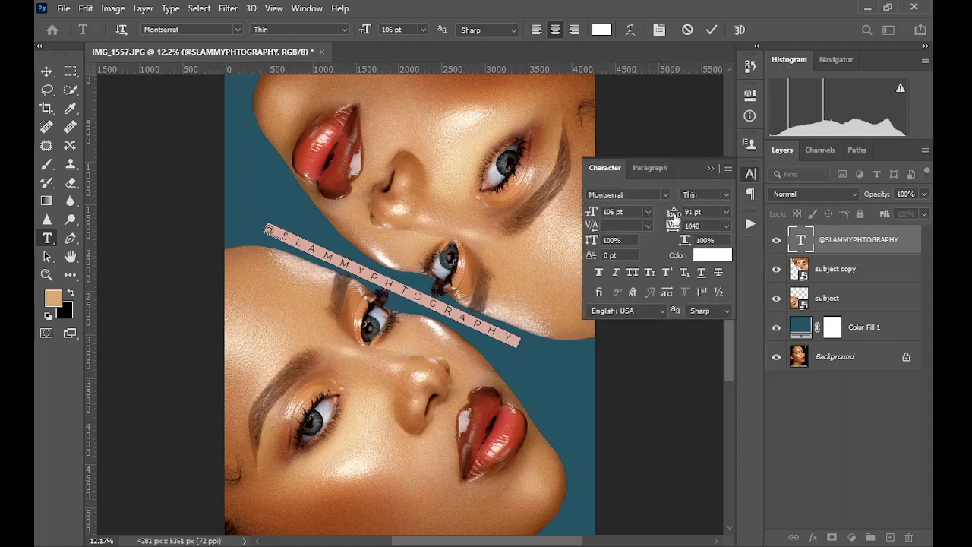
drag(672, 225, 688, 230)
click(711, 30)
click(709, 166)
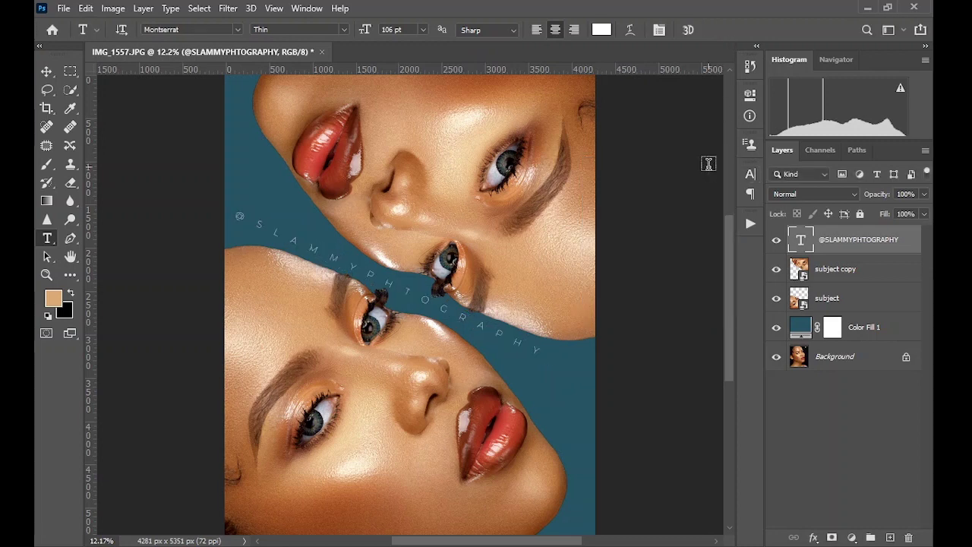
Add a new 50% gray Overlay layer above Color Fill 1.
click(850, 330)
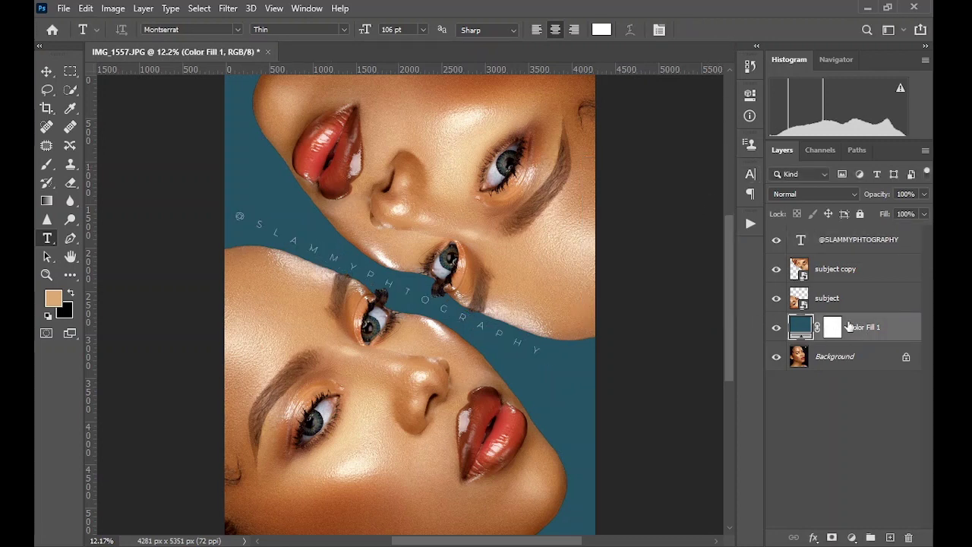
click(144, 8)
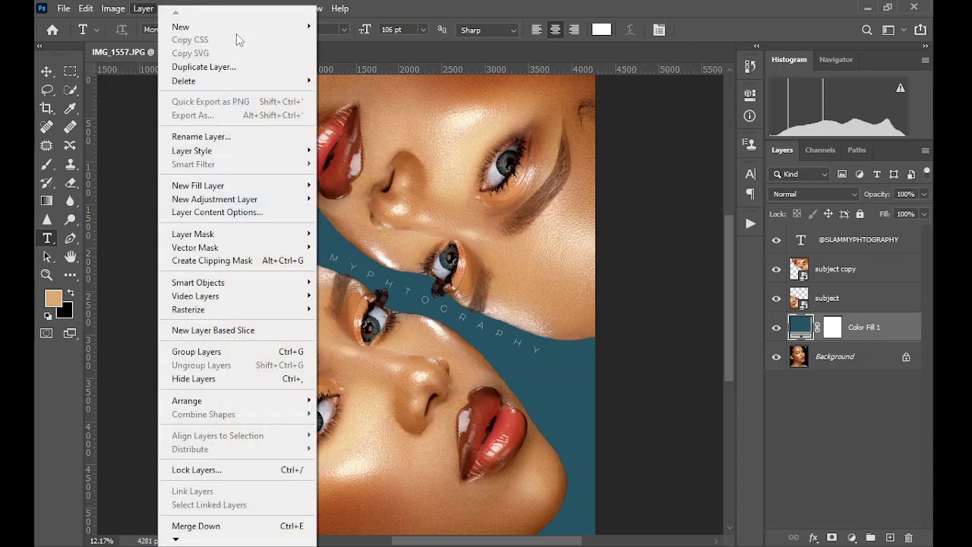
mouse_move(303, 27)
click(360, 27)
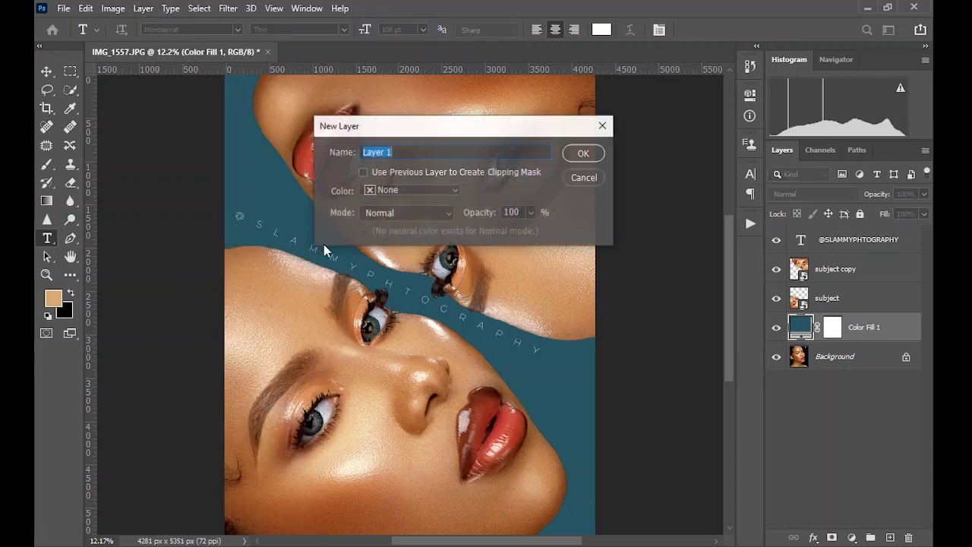
click(387, 212)
click(387, 337)
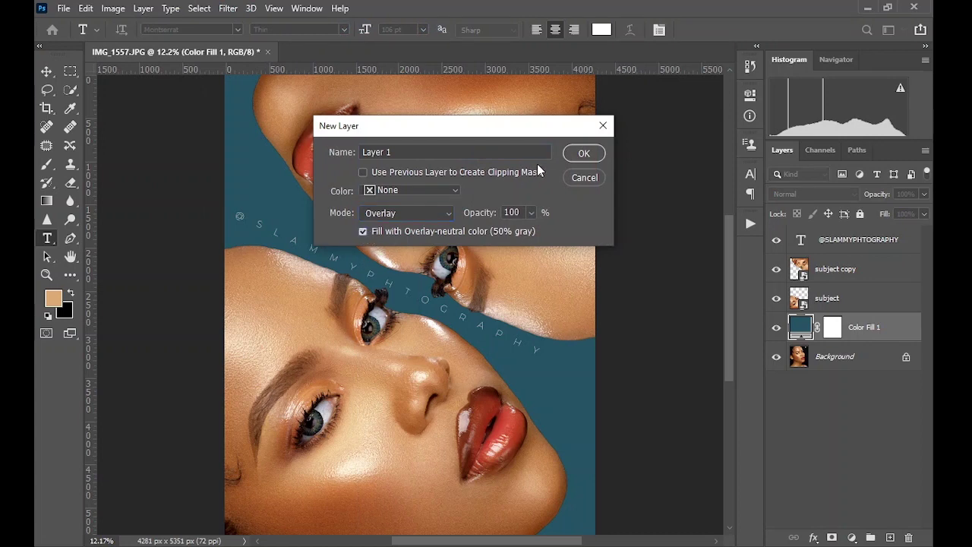
click(583, 152)
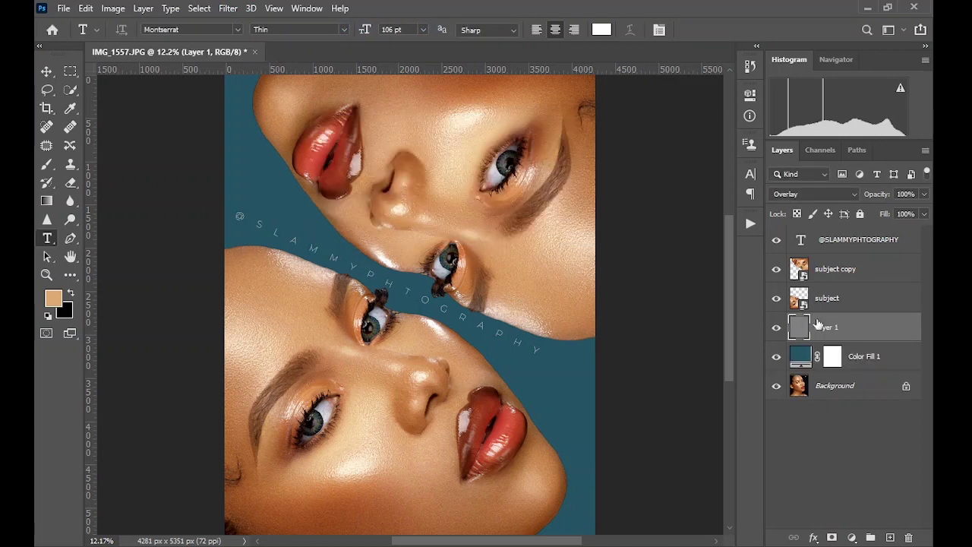
Apply 7% monochromatic Add Noise to the gray layer.
click(228, 8)
mouse_move(310, 211)
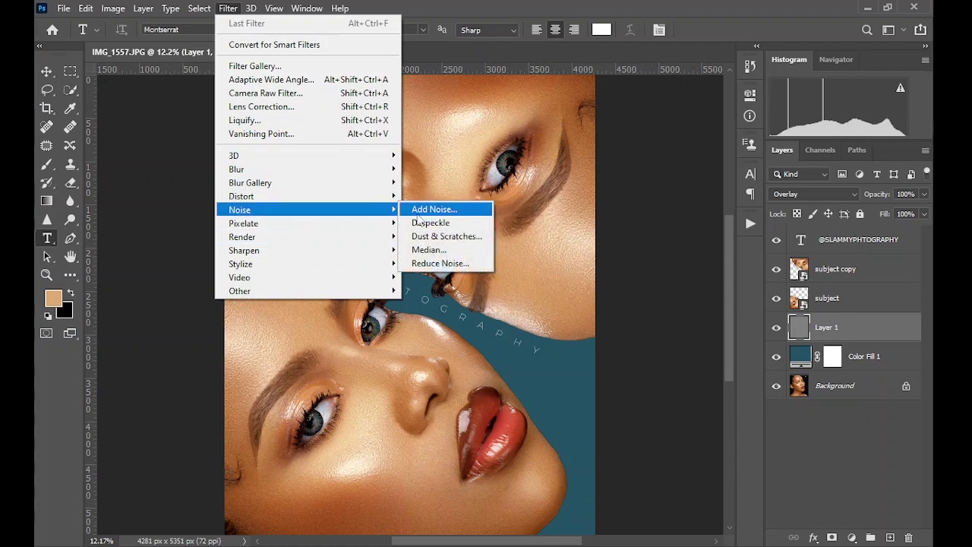
click(430, 209)
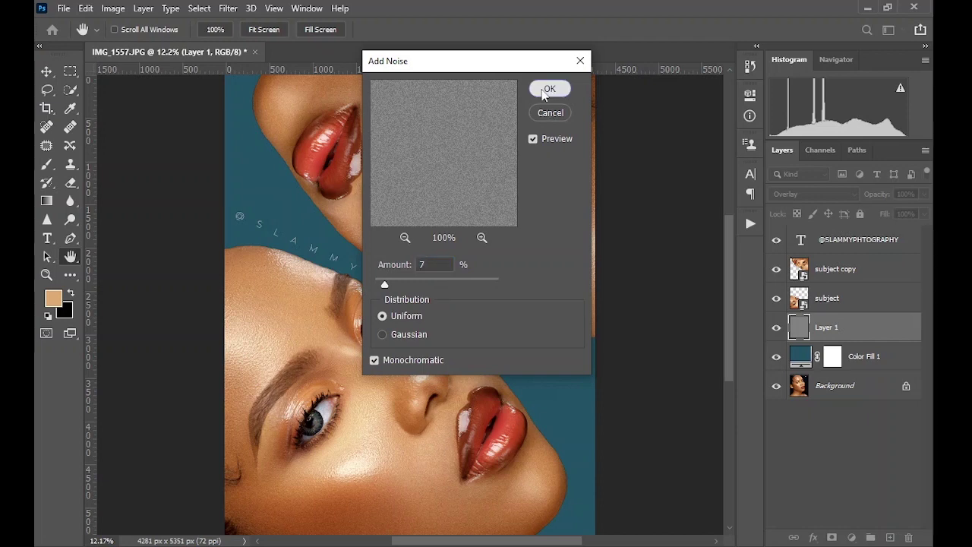
click(549, 88)
Soften the noise with a 0.3 px Gaussian Blur.
click(226, 8)
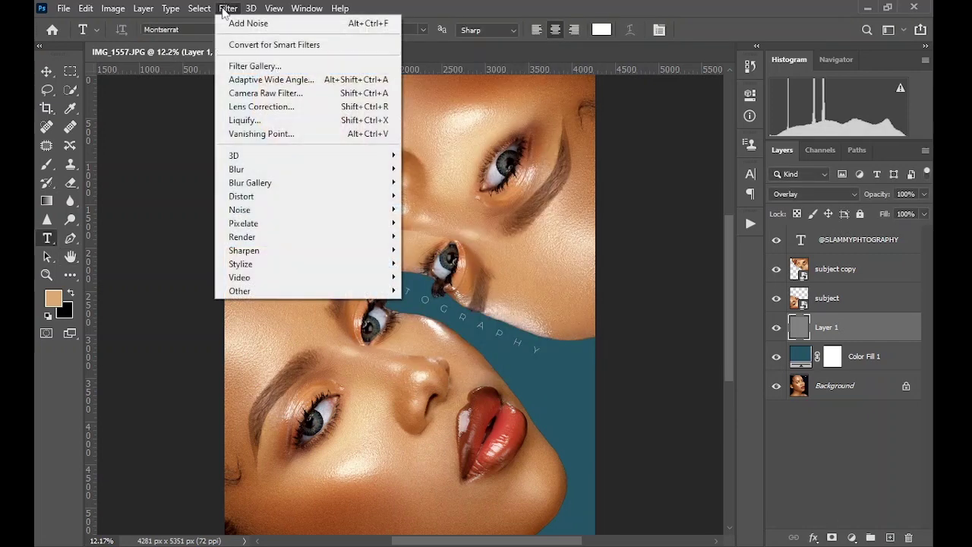
mouse_move(323, 177)
click(440, 220)
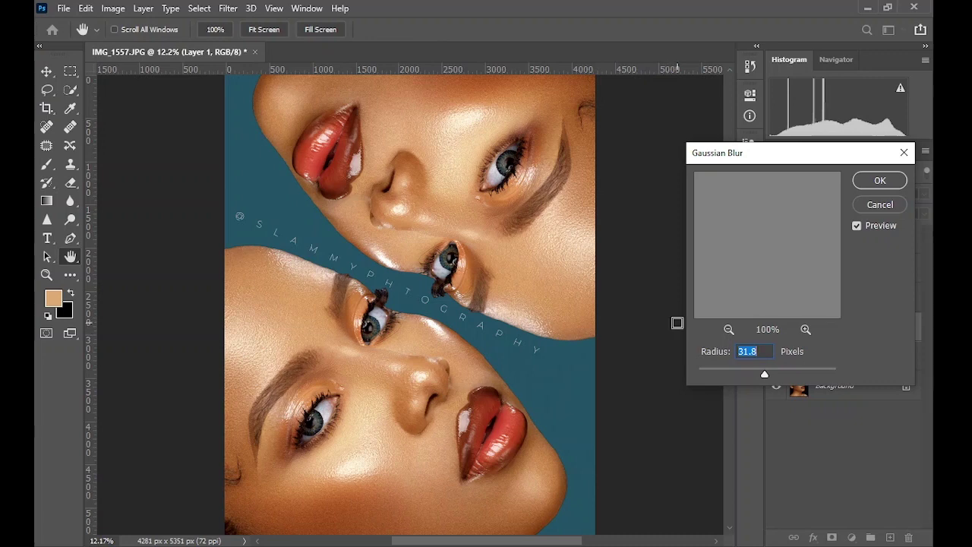
text(0.3)
click(873, 181)
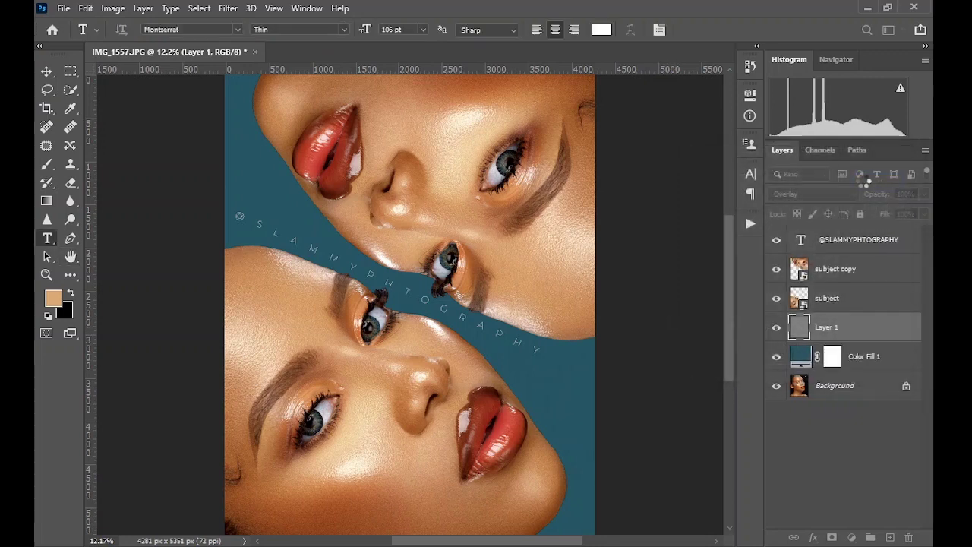
click(46, 275)
drag(225, 169, 310, 239)
click(775, 327)
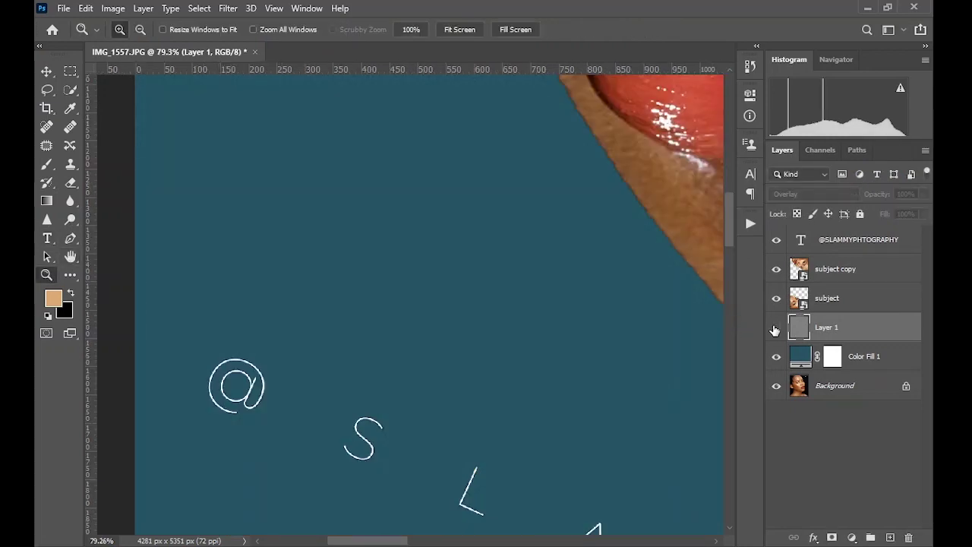
click(775, 328)
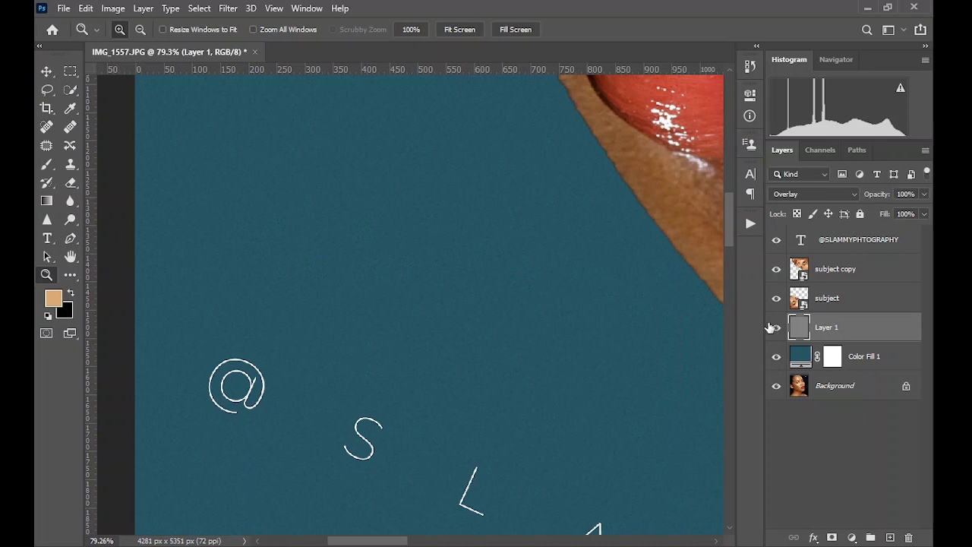
click(771, 327)
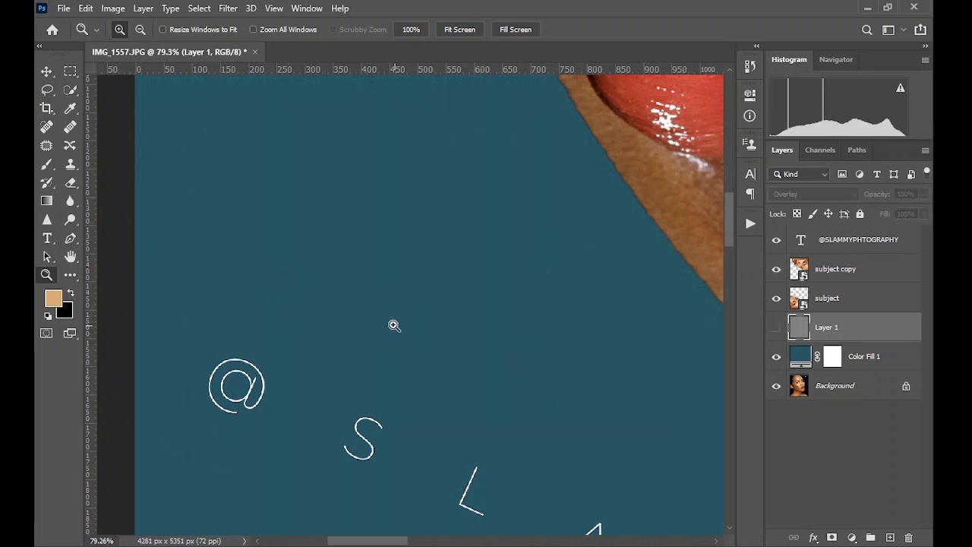
click(775, 327)
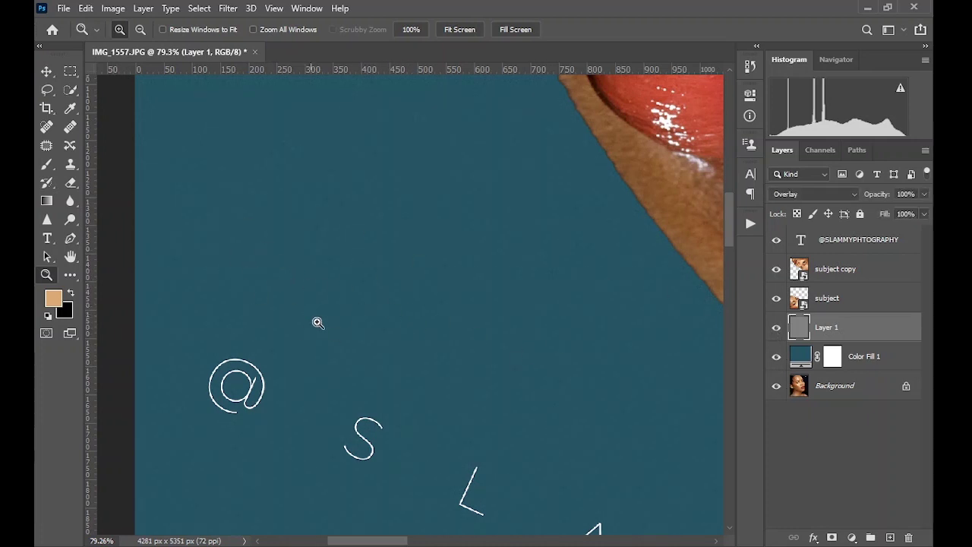